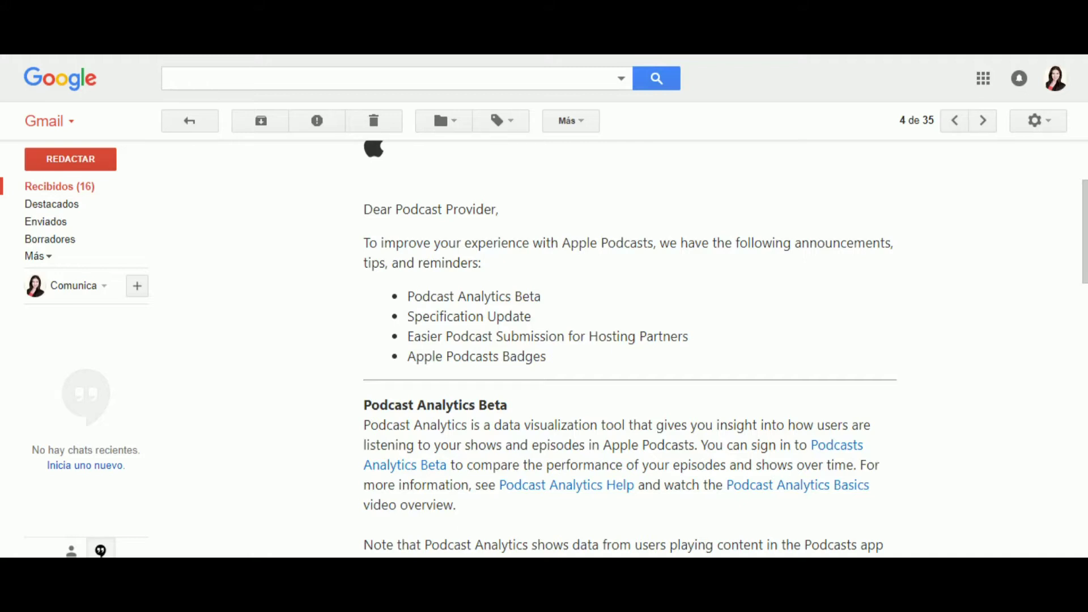
- Read the Podcast Analytics Beta announcement, and sign in to iTunes Connect with the saved Apple ID and password
{"action": "scroll", "coordinate": [629, 348], "scroll_direction": "down", "scroll_amount": 2}
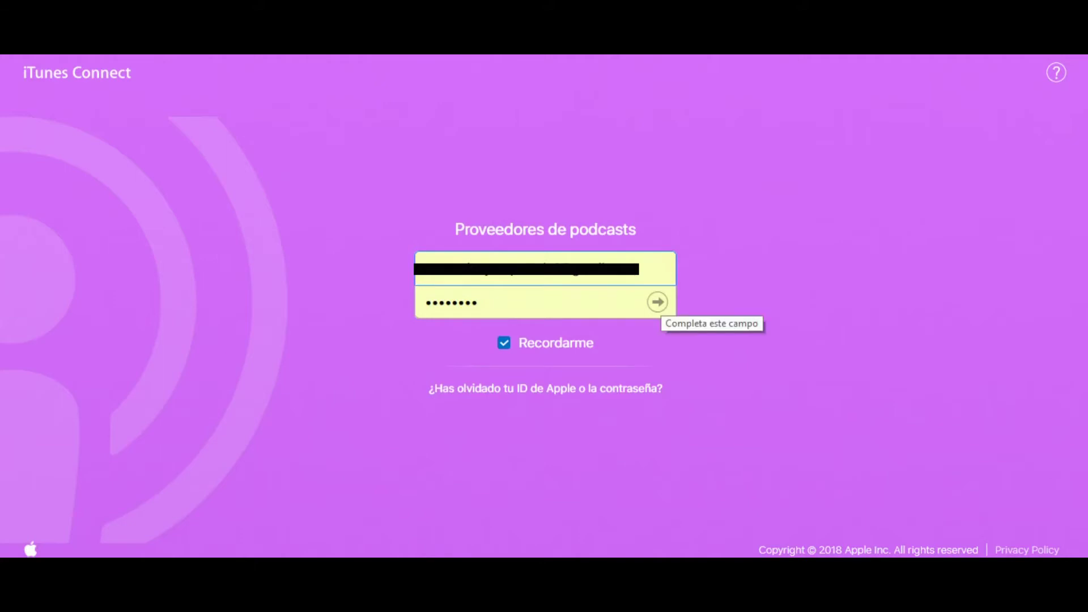
{"action": "key", "text": "Tab"}
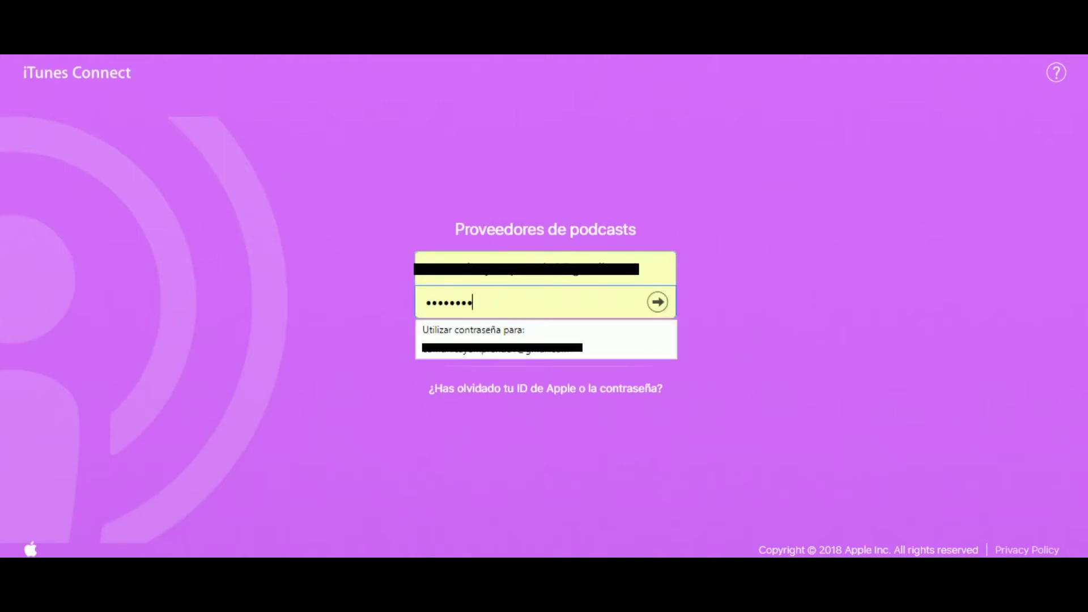
{"action": "key", "text": "Return"}
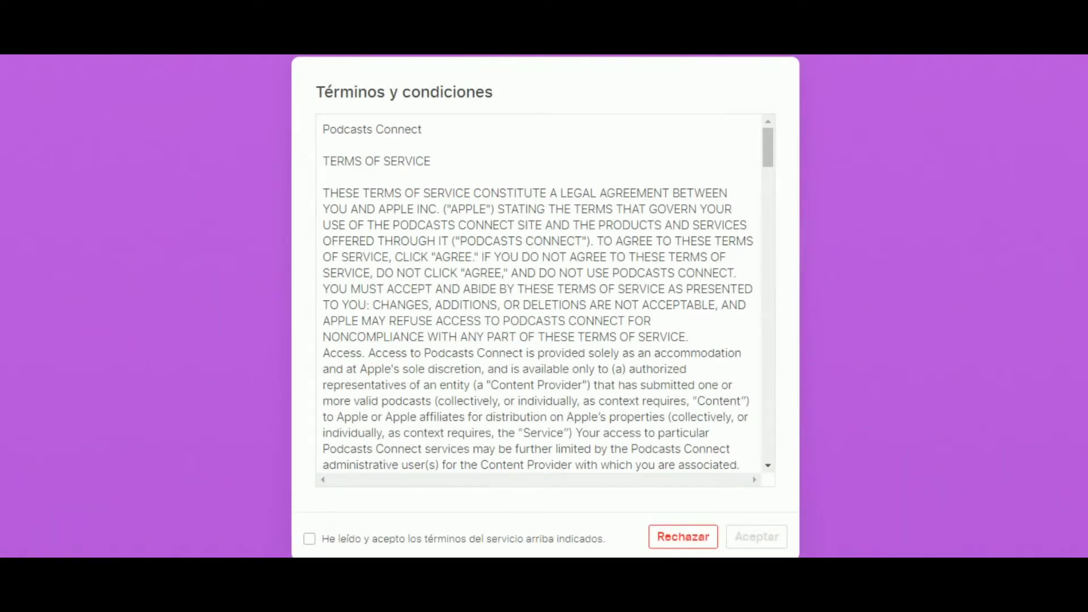
- Read through the Podcasts Connect terms of service to the end and accept them
{"action": "scroll", "coordinate": [539, 295], "scroll_direction": "down", "scroll_amount": 15}
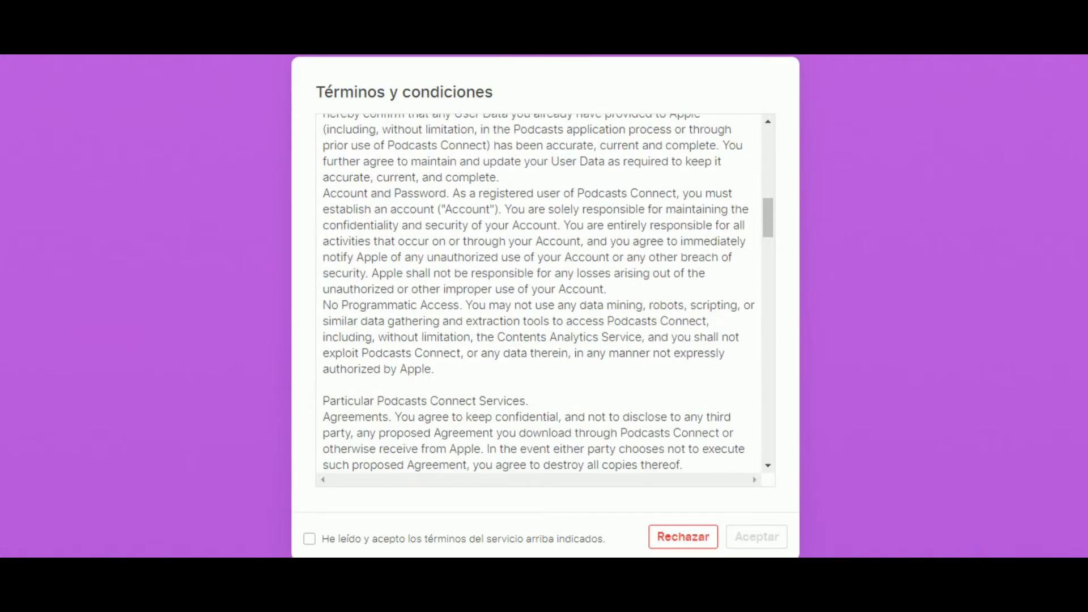
{"action": "scroll", "coordinate": [539, 293], "scroll_direction": "down", "scroll_amount": 10}
{"action": "scroll", "coordinate": [539, 292], "scroll_direction": "down", "scroll_amount": 10}
{"action": "scroll", "coordinate": [539, 292], "scroll_direction": "down", "scroll_amount": 15}
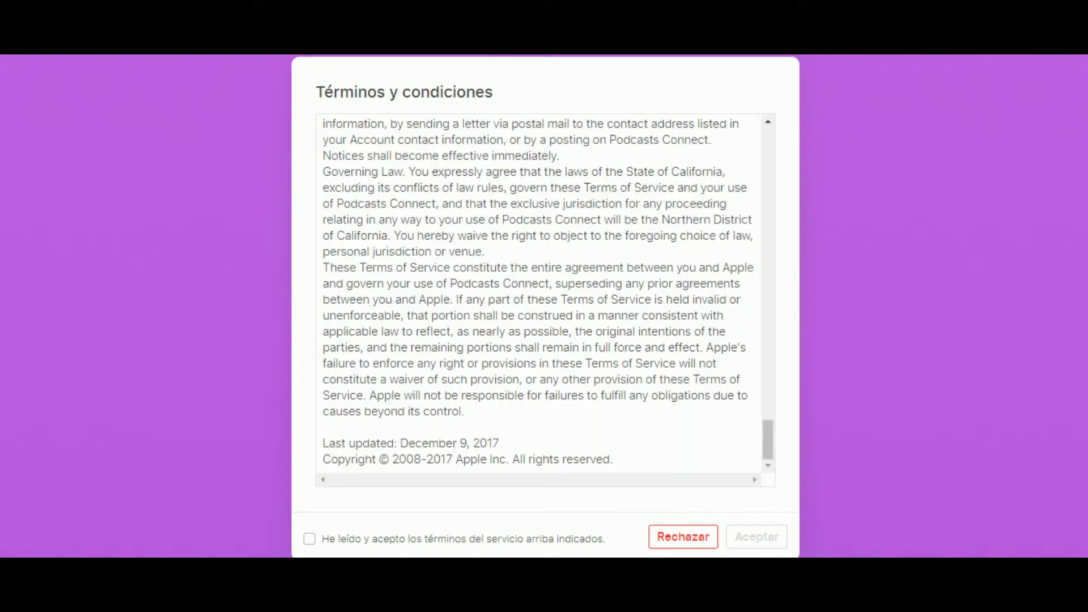
{"action": "left_click", "coordinate": [310, 539]}
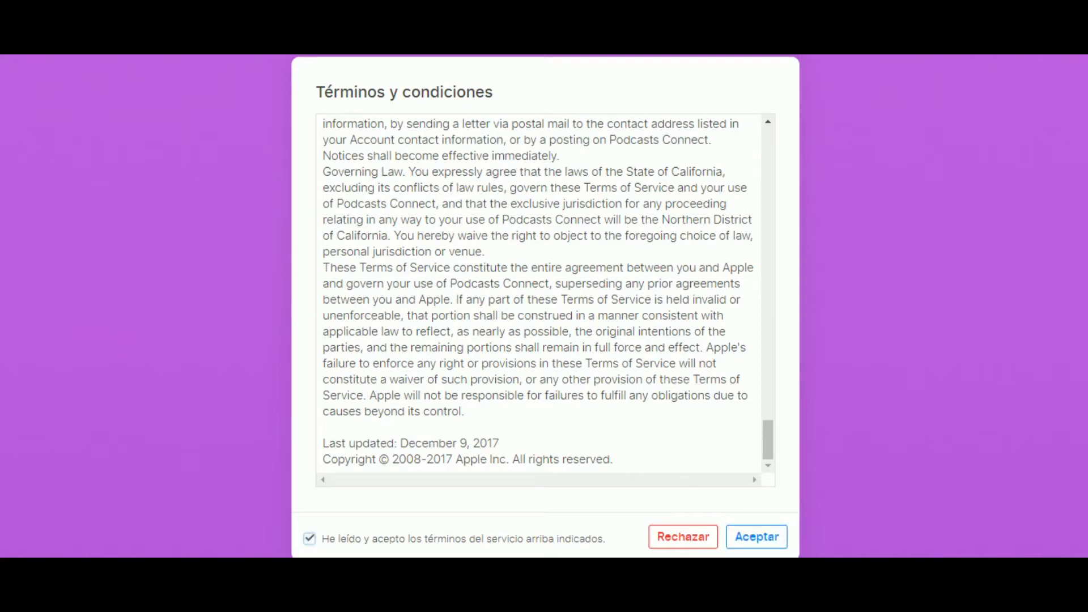
{"action": "left_click", "coordinate": [757, 537]}
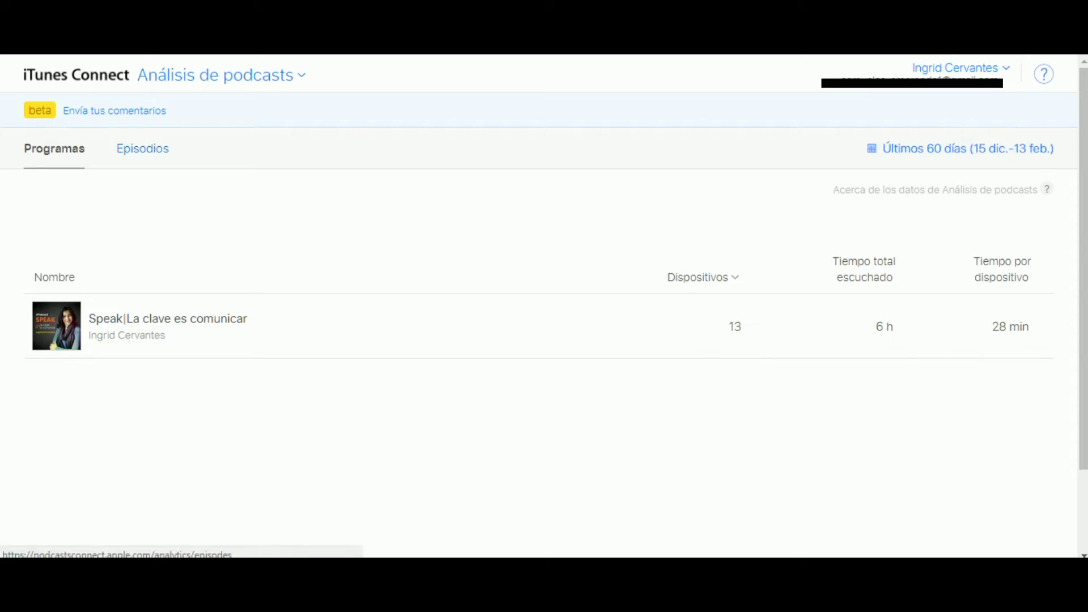
- Check the recently published episodes, and open the program "Speak|La clave es comunicar" from the programs list
{"action": "left_click", "coordinate": [142, 148]}
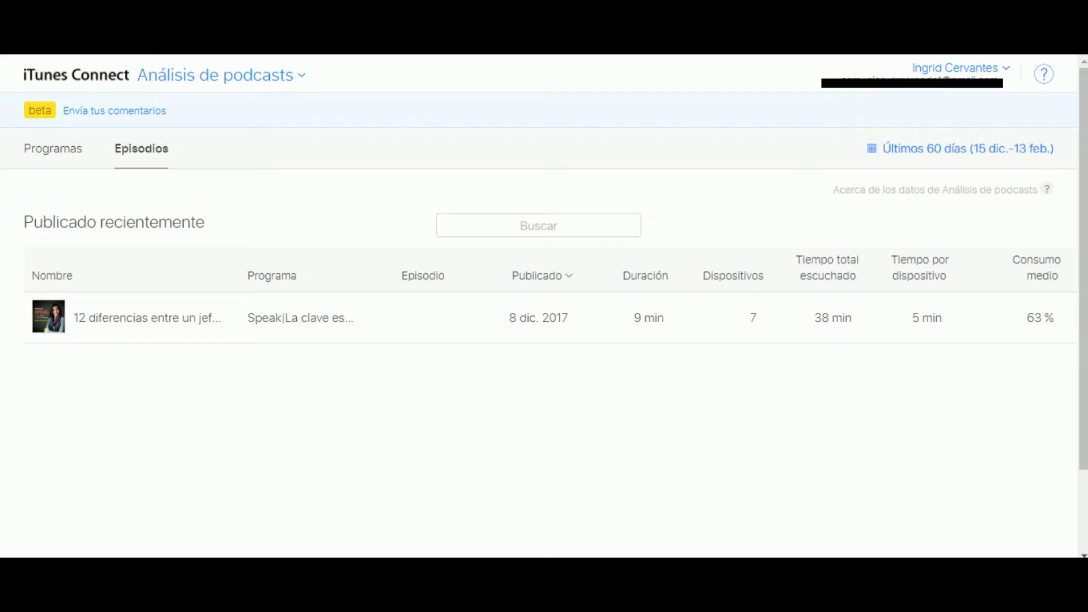
{"action": "left_click", "coordinate": [53, 148]}
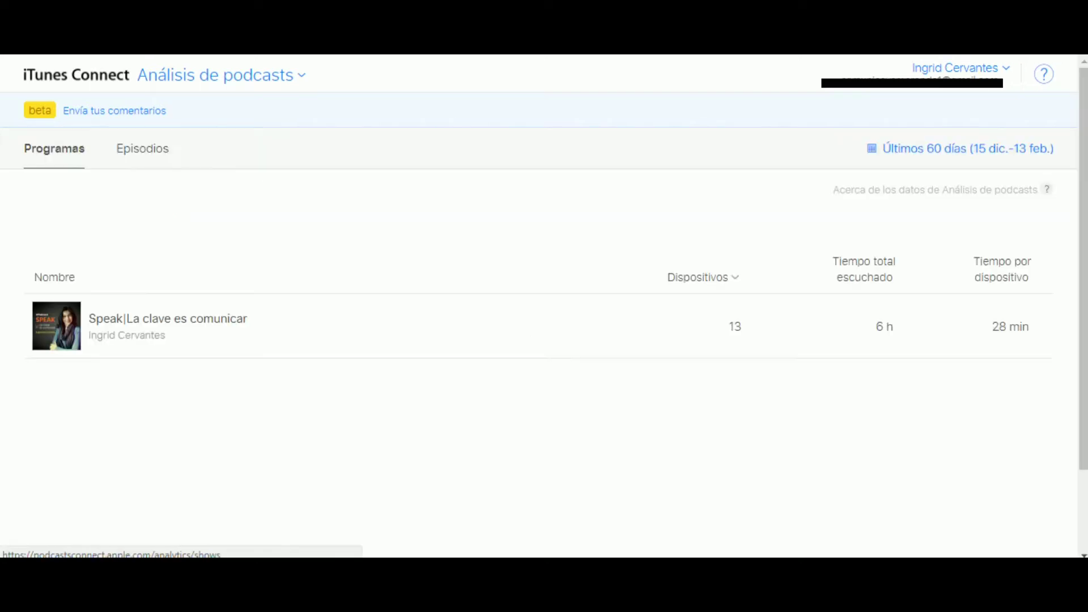
{"action": "left_click", "coordinate": [167, 319]}
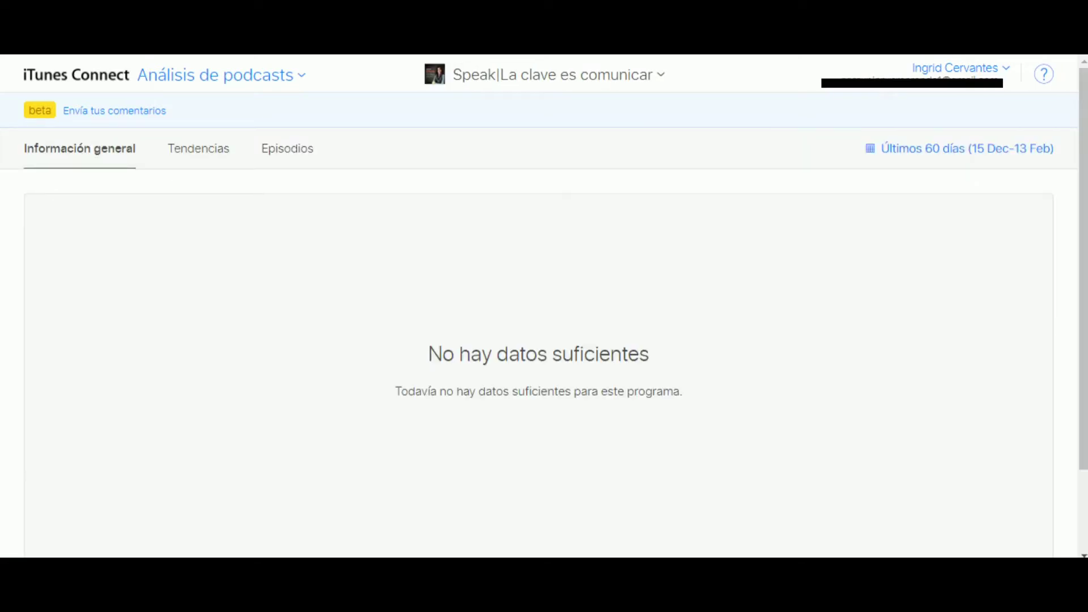
- View the program's Tendencias and set the measured metric to Tiempo total escuchado
{"action": "left_click", "coordinate": [198, 148]}
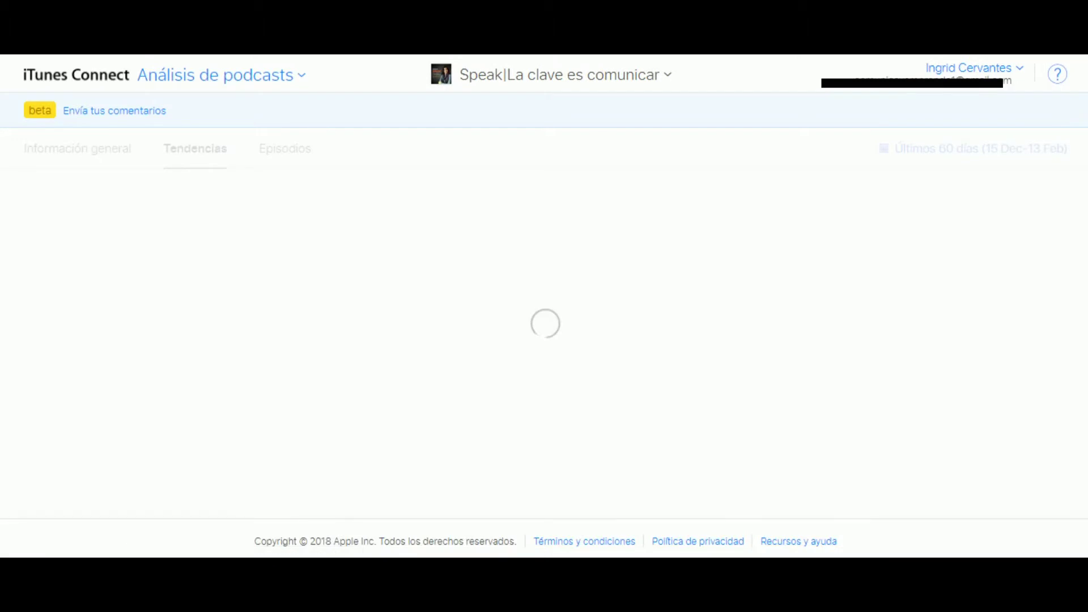
{"action": "scroll", "coordinate": [539, 340], "scroll_direction": "down", "scroll_amount": 4}
{"action": "scroll", "coordinate": [538, 340], "scroll_direction": "up", "scroll_amount": 4}
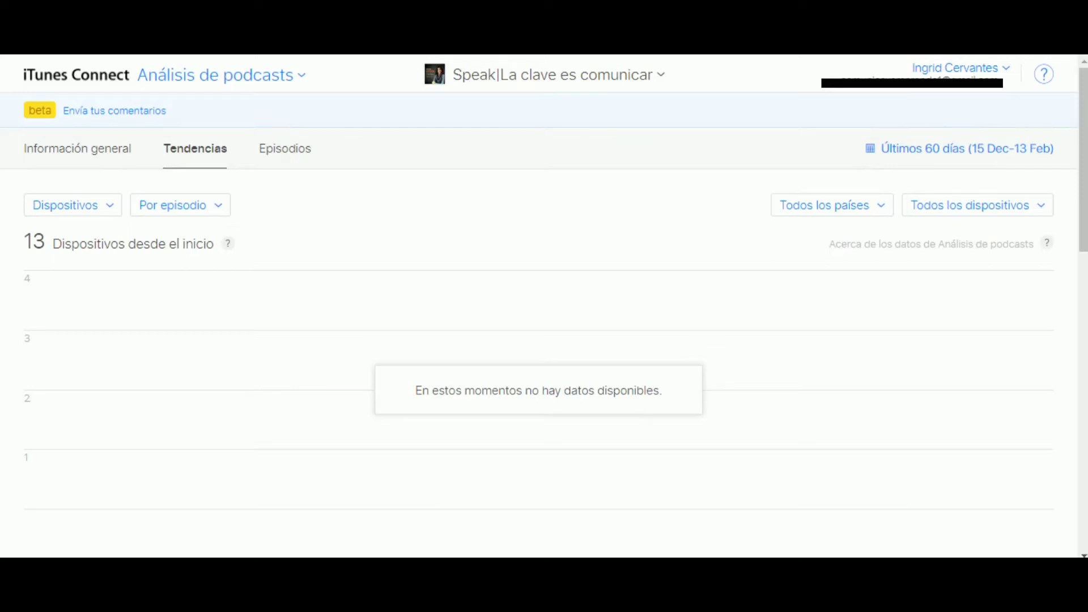
{"action": "left_click", "coordinate": [73, 206]}
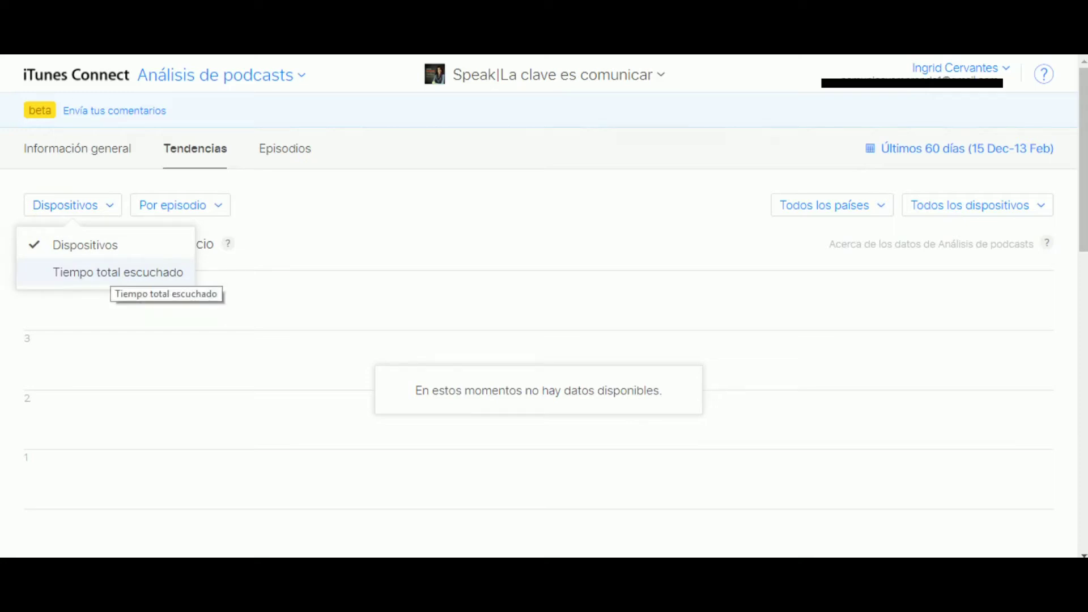
{"action": "left_click", "coordinate": [113, 273]}
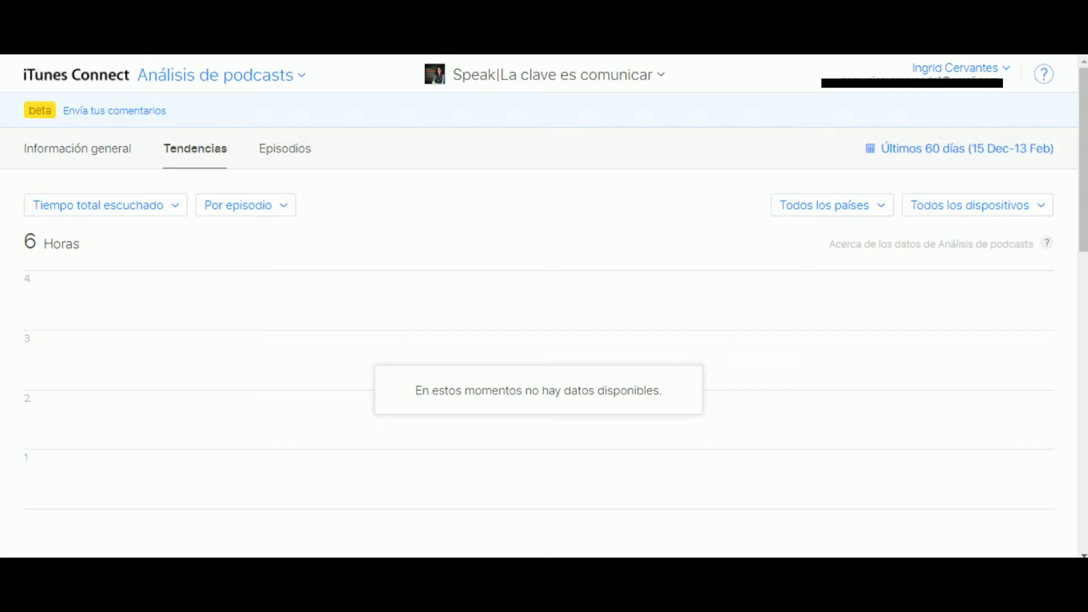
- Compare the listening-time breakdowns by País and by Dispositivos suscritos, ending on the grouping by Episodio
{"action": "left_click", "coordinate": [209, 272]}
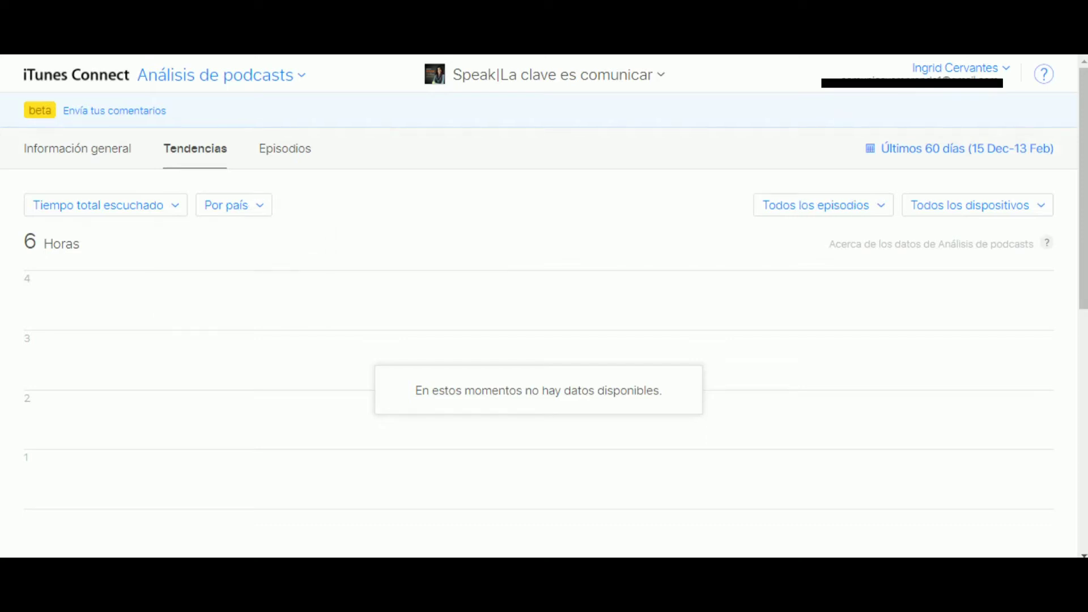
{"action": "scroll", "coordinate": [538, 363], "scroll_direction": "down", "scroll_amount": 2}
{"action": "scroll", "coordinate": [539, 363], "scroll_direction": "up", "scroll_amount": 2}
{"action": "left_click", "coordinate": [234, 205]}
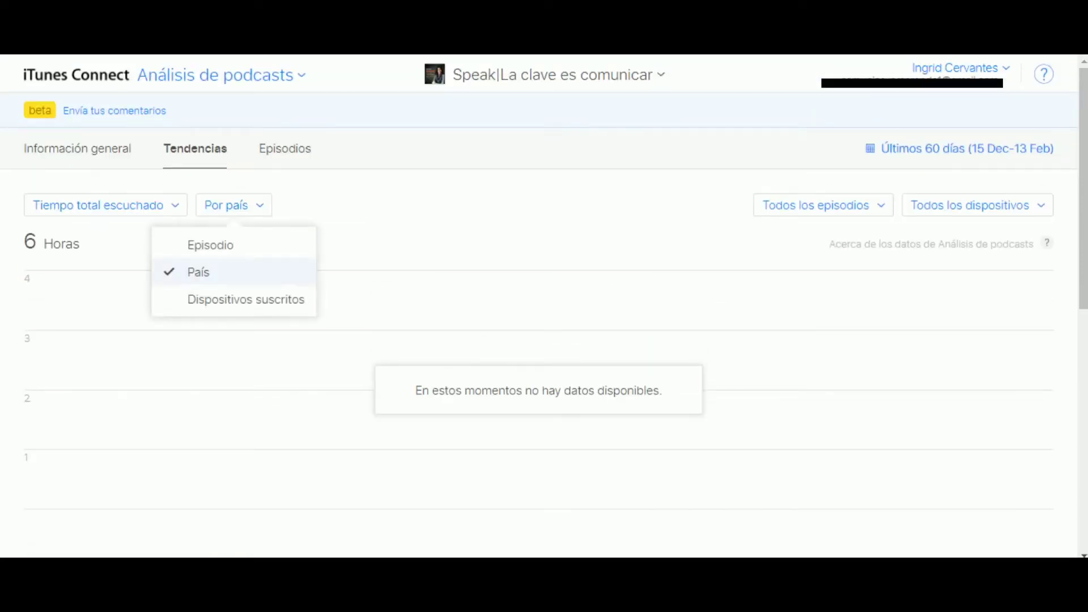
{"action": "left_click", "coordinate": [246, 299]}
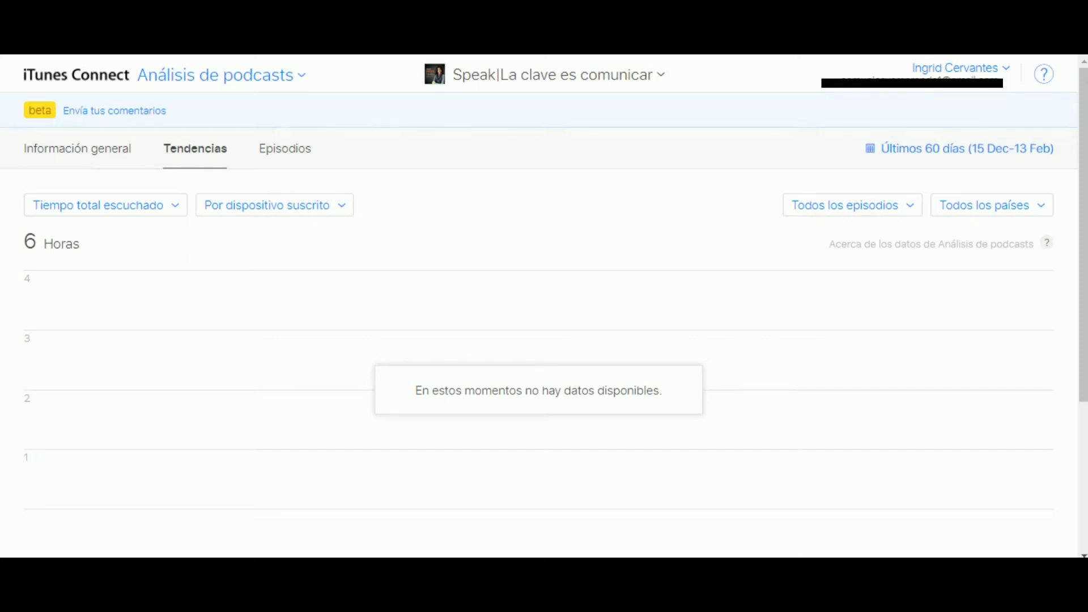
{"action": "left_click", "coordinate": [274, 205]}
{"action": "left_click", "coordinate": [250, 245]}
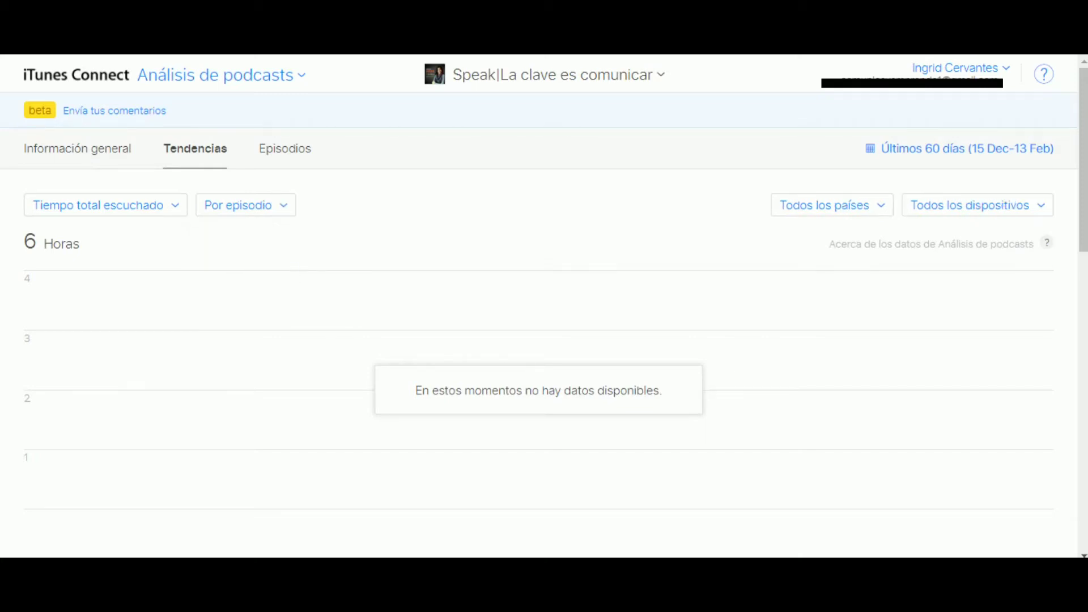
- Examine the total listening time and publication date of each episode in the table below the chart
{"action": "scroll", "coordinate": [538, 306], "scroll_direction": "down", "scroll_amount": 6}
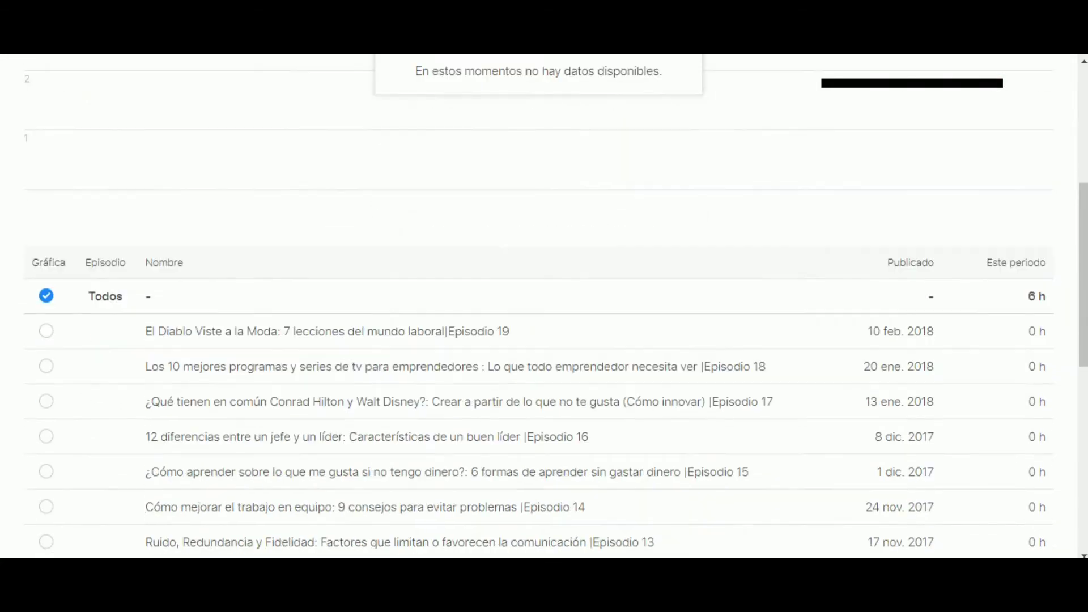
{"action": "scroll", "coordinate": [488, 316], "scroll_direction": "down", "scroll_amount": 3}
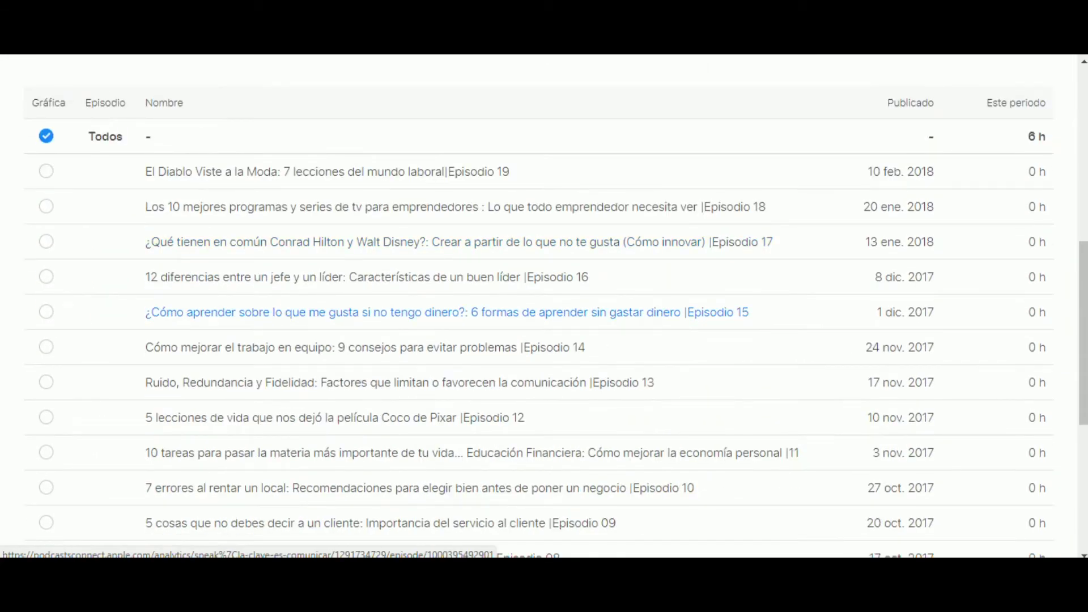
{"action": "scroll", "coordinate": [396, 312], "scroll_direction": "down", "scroll_amount": 1}
{"action": "scroll", "coordinate": [397, 312], "scroll_direction": "up", "scroll_amount": 1}
{"action": "scroll", "coordinate": [397, 306], "scroll_direction": "down", "scroll_amount": 1}
{"action": "scroll", "coordinate": [397, 295], "scroll_direction": "up", "scroll_amount": 1}
{"action": "scroll", "coordinate": [397, 267], "scroll_direction": "down", "scroll_amount": 5}
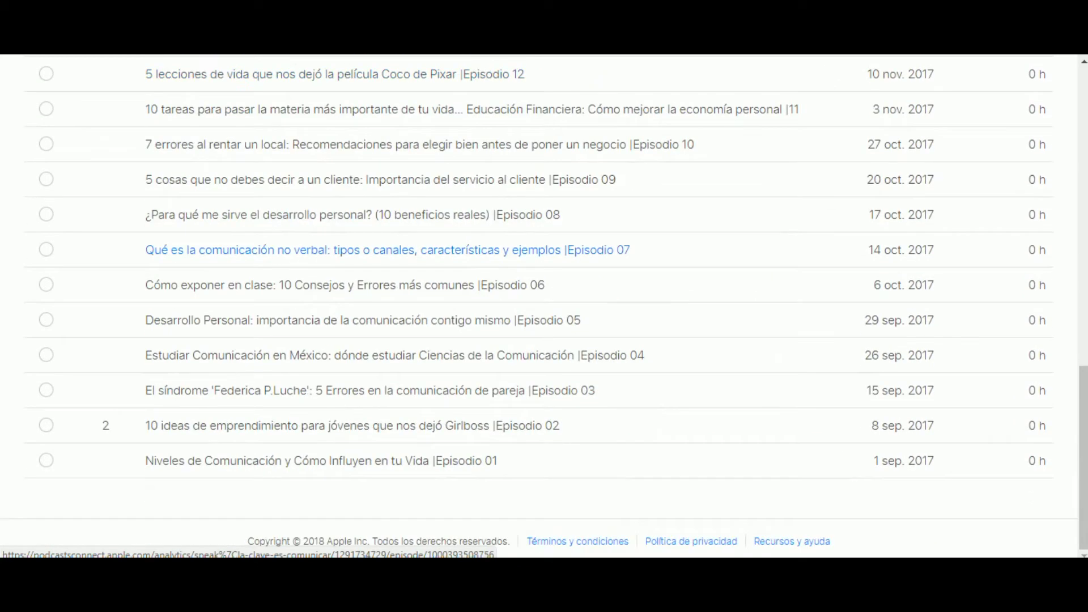
{"action": "scroll", "coordinate": [397, 255], "scroll_direction": "up", "scroll_amount": 5}
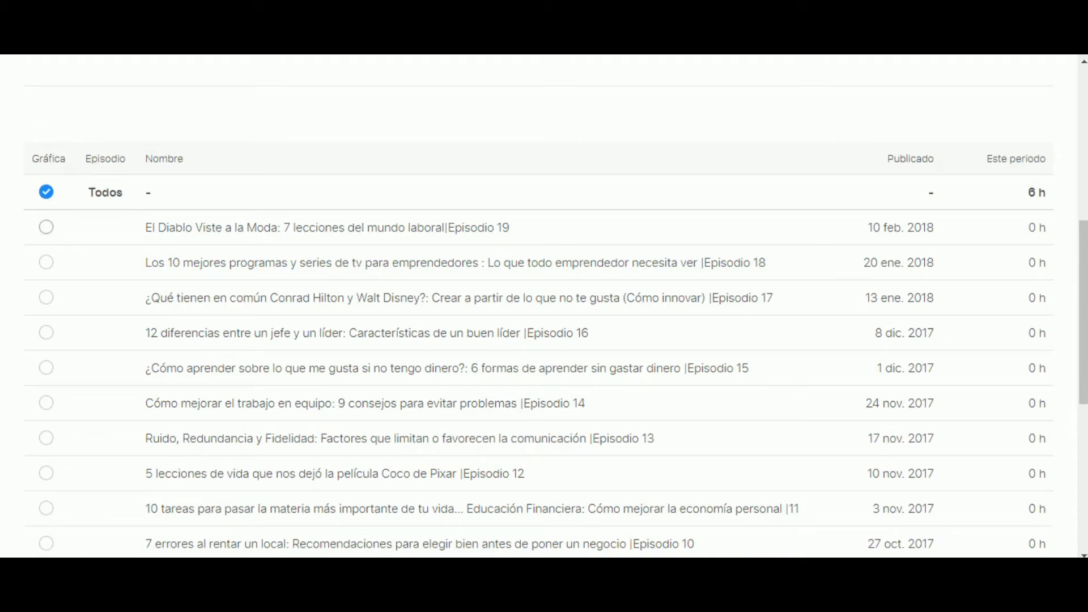
- Try to plot "El Diablo Viste a la Moda" (Episodio 19) on the trend chart
{"action": "left_click", "coordinate": [46, 228]}
{"action": "scroll", "coordinate": [545, 306], "scroll_direction": "up", "scroll_amount": 7}
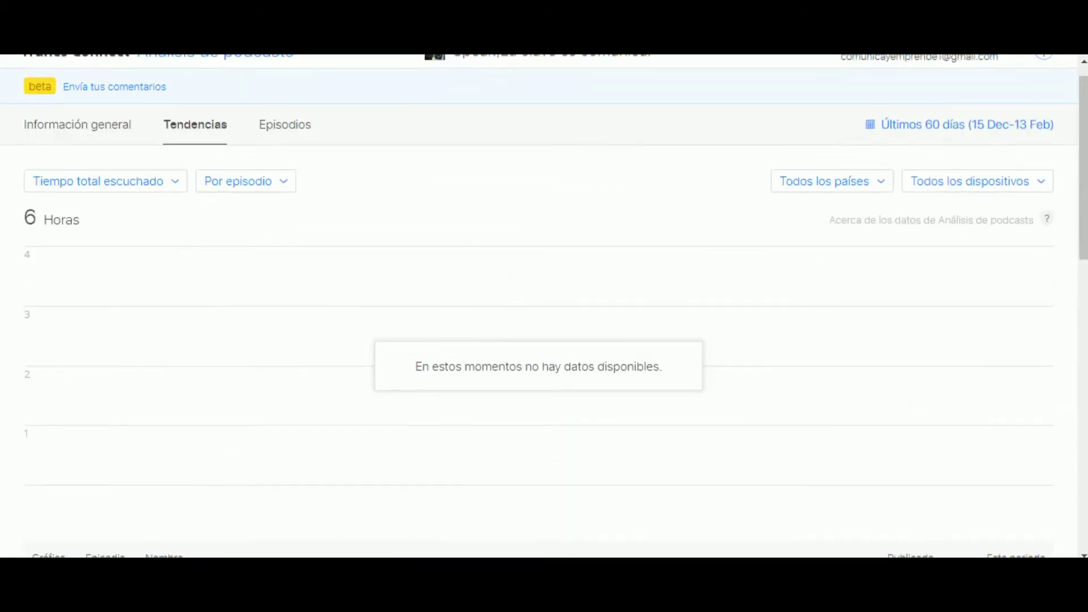
{"action": "scroll", "coordinate": [544, 306], "scroll_direction": "up", "scroll_amount": 1}
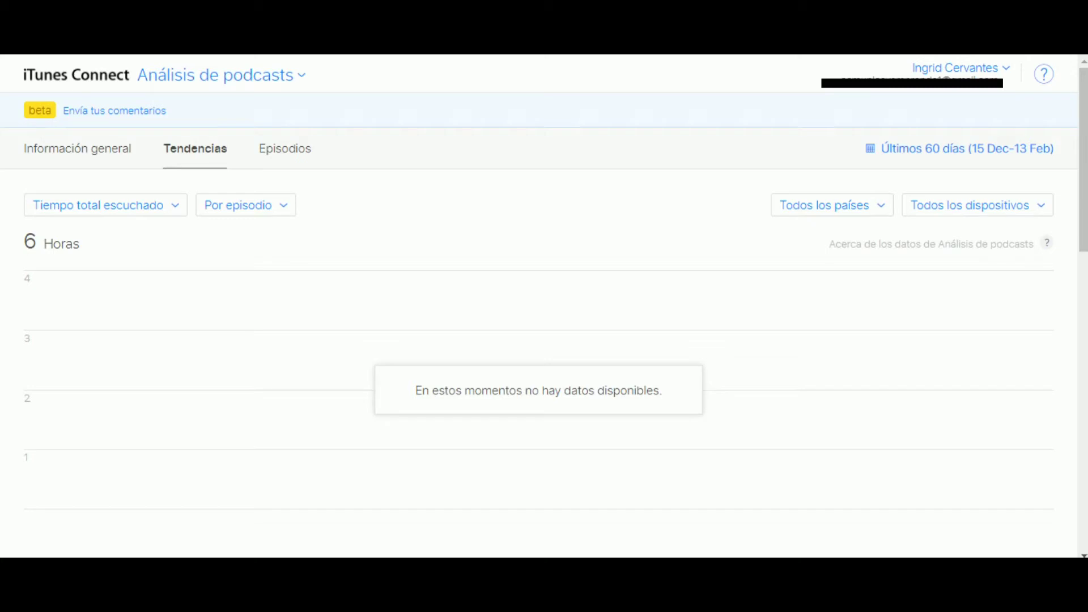
- Review the Semanas and Meses date-range options and keep the interval at Últimos 60 días
{"action": "left_click", "coordinate": [959, 149]}
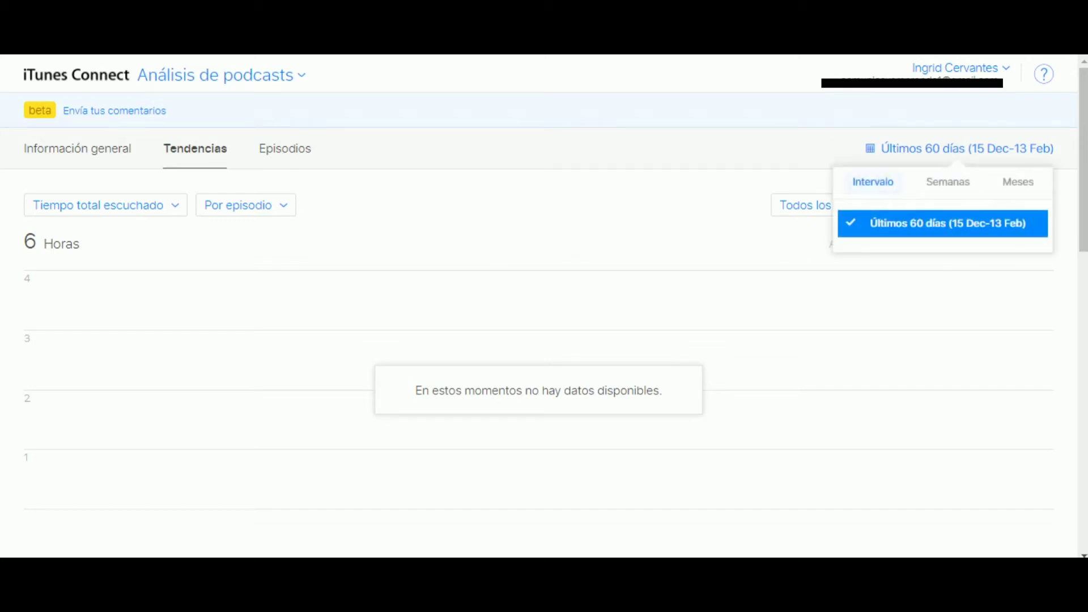
{"action": "left_click", "coordinate": [949, 182]}
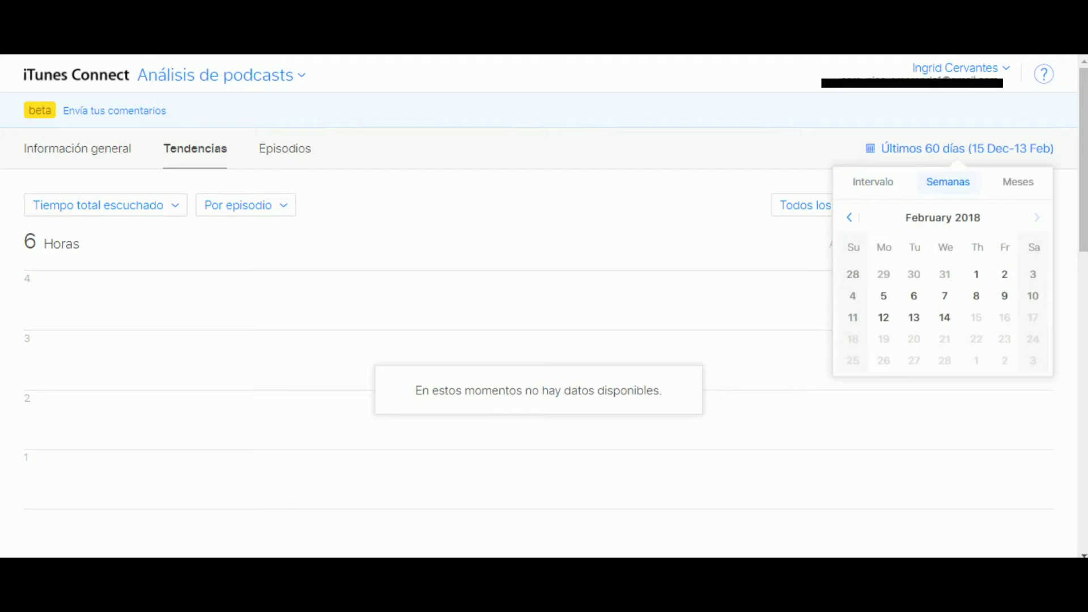
{"action": "left_click", "coordinate": [1018, 182]}
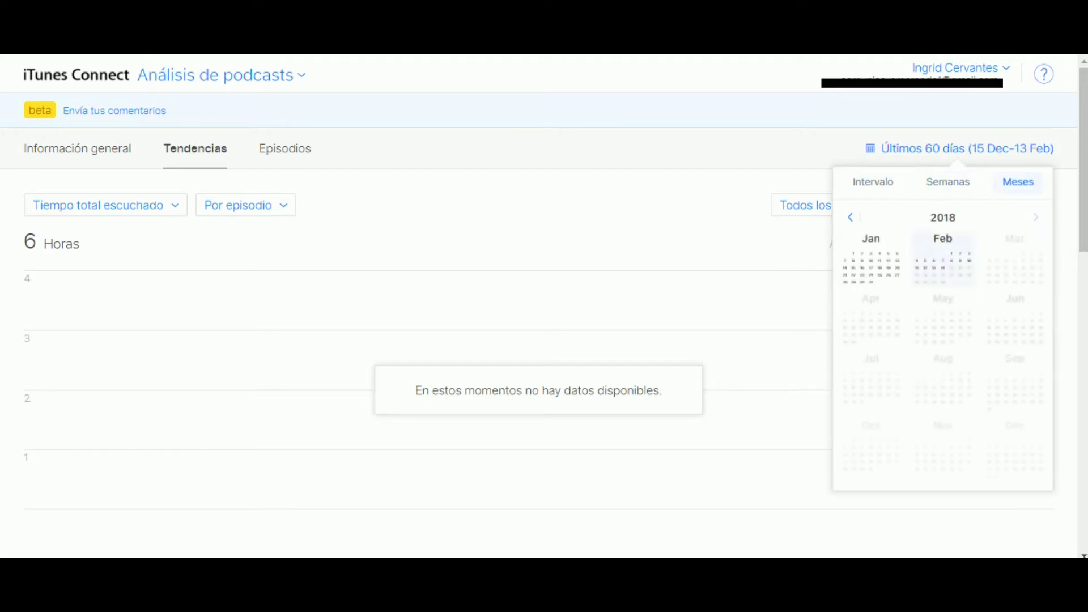
{"action": "left_click", "coordinate": [873, 182]}
{"action": "left_click", "coordinate": [943, 223]}
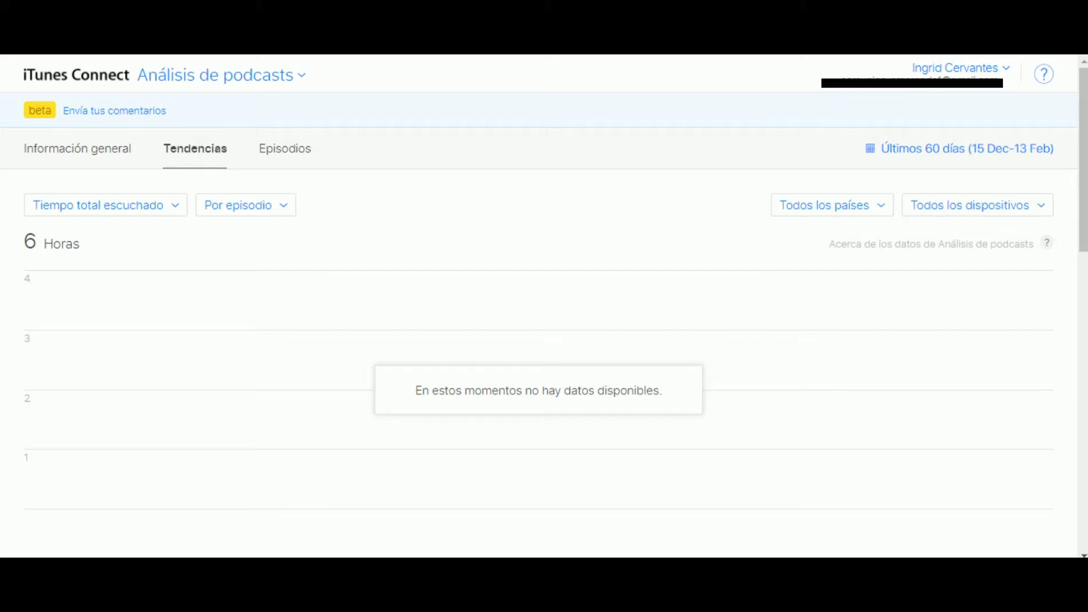
- Filter the listening-time trend by Suscritos devices, and switch the device filter to No suscritos
{"action": "left_click", "coordinate": [978, 205]}
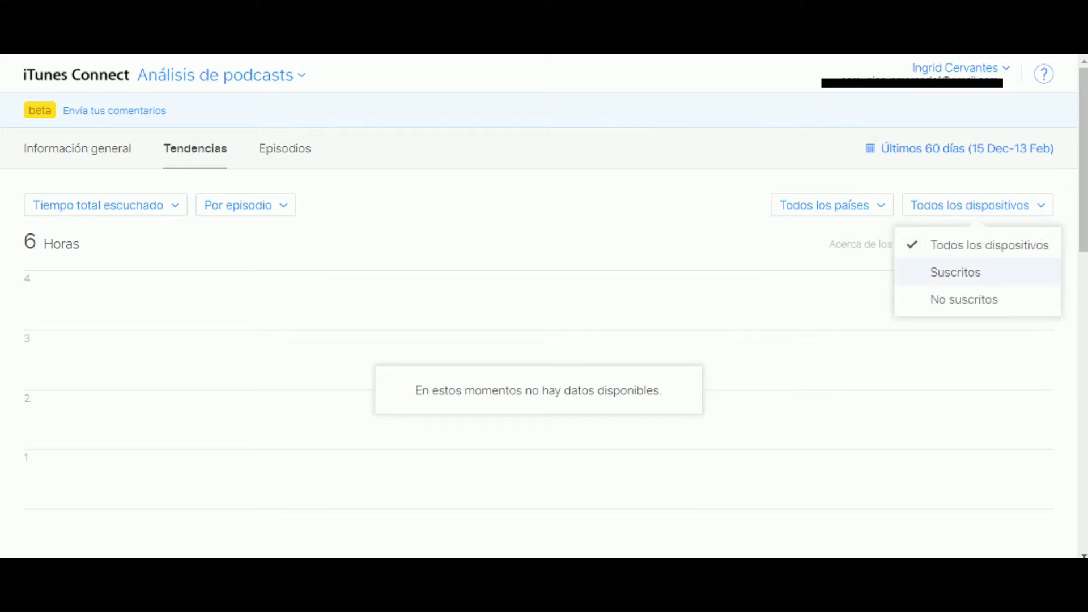
{"action": "left_click", "coordinate": [956, 272]}
{"action": "left_click", "coordinate": [1011, 205]}
{"action": "left_click", "coordinate": [964, 298]}
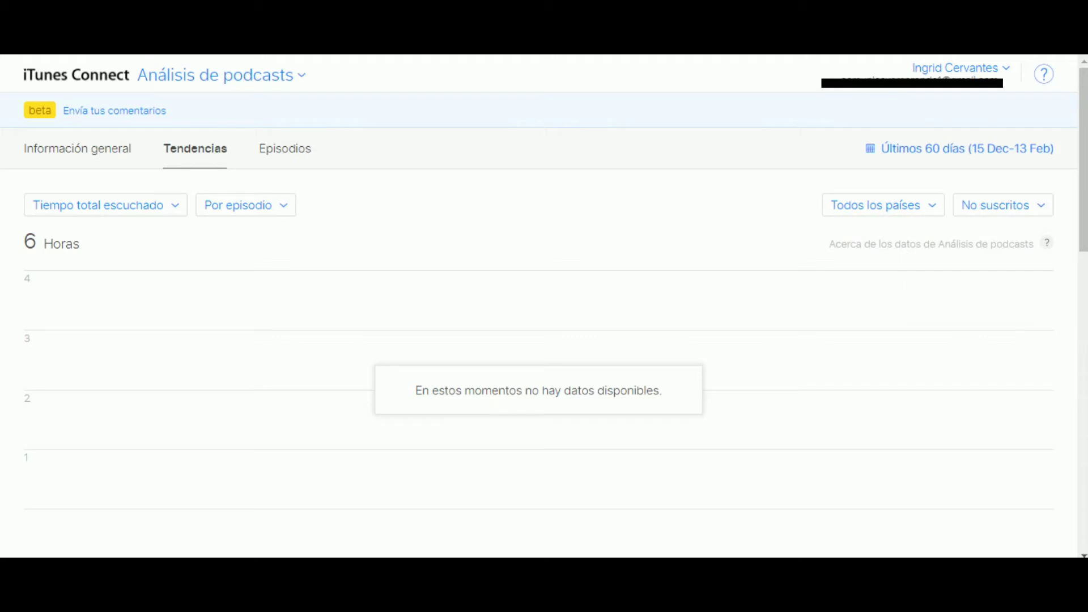
- Limit the trend to Estados Unidos and check the listening time of the episodes in the table
{"action": "left_click", "coordinate": [884, 205]}
{"action": "left_click", "coordinate": [851, 380]}
{"action": "scroll", "coordinate": [545, 306], "scroll_direction": "down", "scroll_amount": 6}
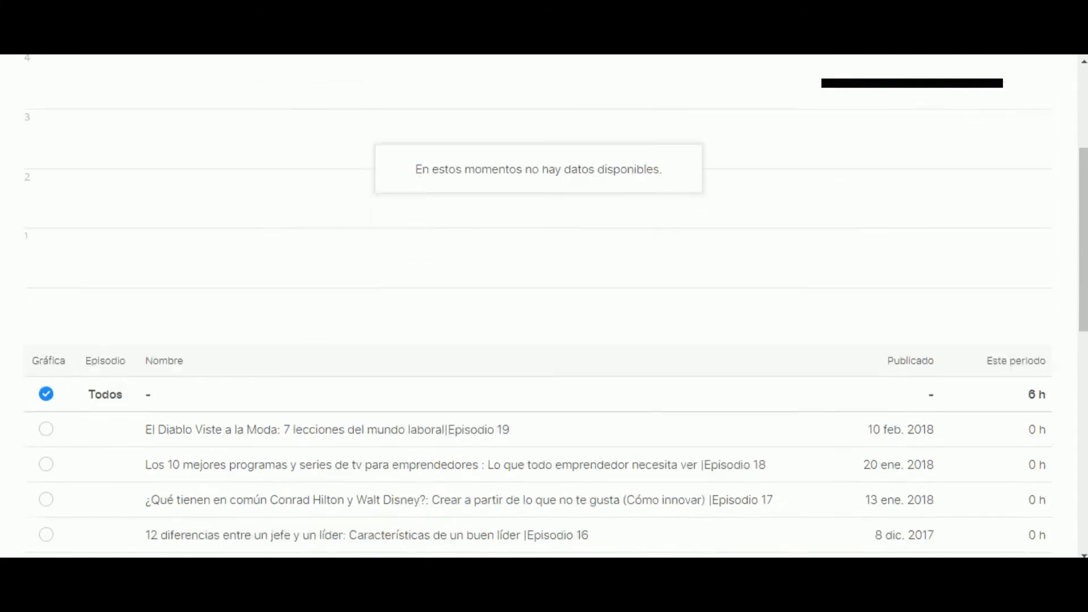
{"action": "scroll", "coordinate": [363, 306], "scroll_direction": "down", "scroll_amount": 8}
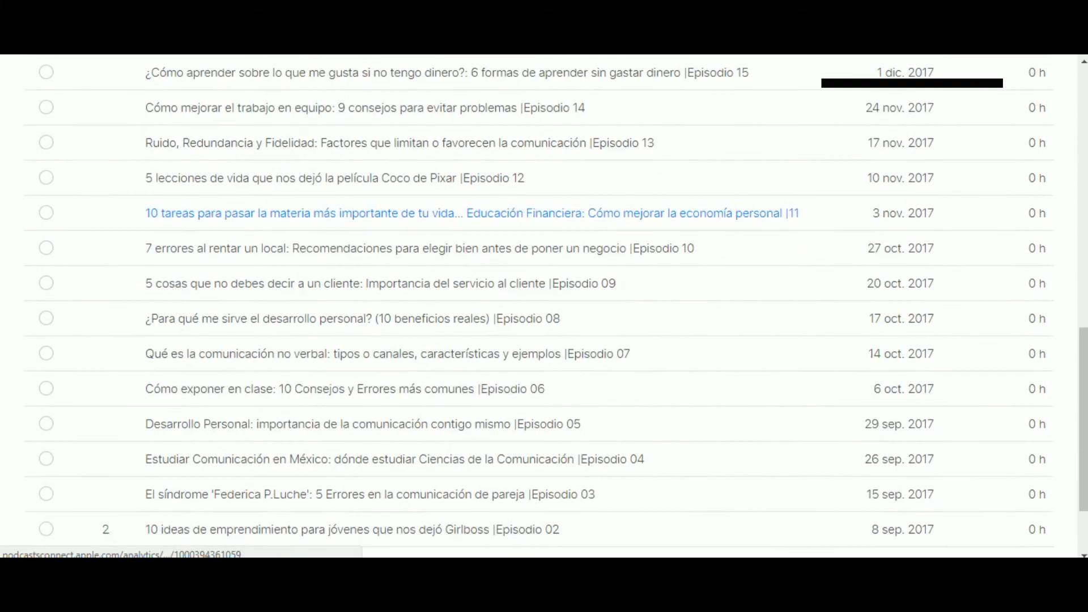
{"action": "scroll", "coordinate": [363, 306], "scroll_direction": "up", "scroll_amount": 10}
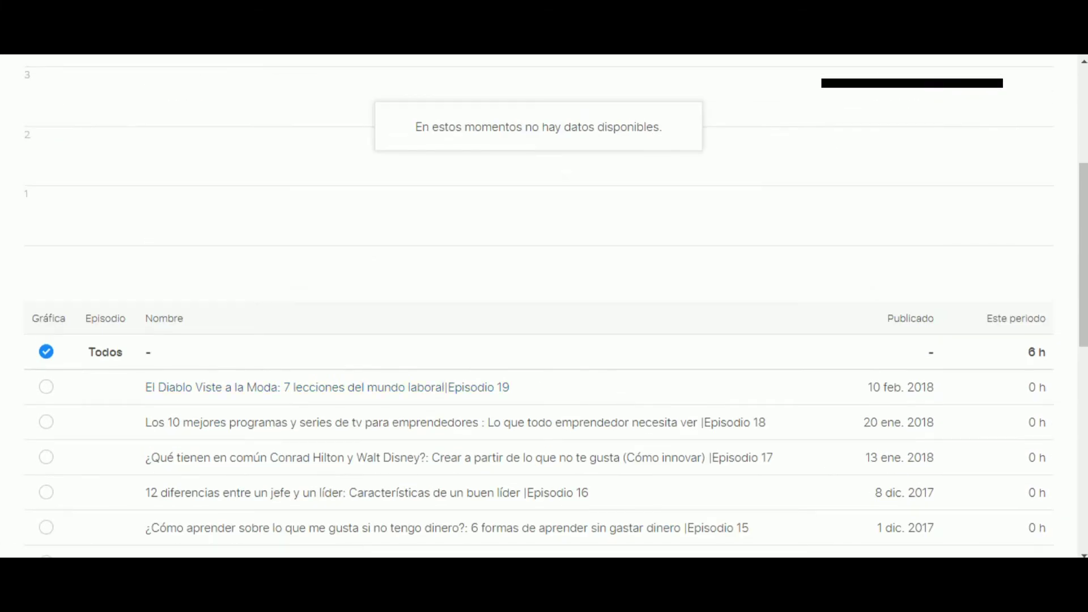
{"action": "scroll", "coordinate": [544, 306], "scroll_direction": "up", "scroll_amount": 5}
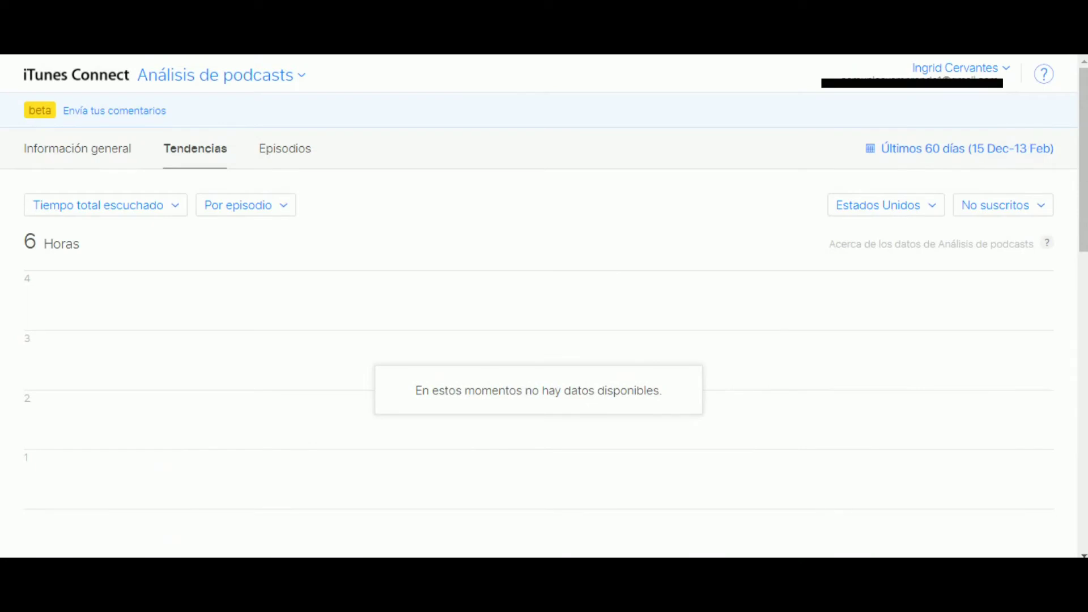
- Switch from Análisis de podcasts to Mis podcasts and return to the podcast analytics
{"action": "left_click", "coordinate": [221, 75]}
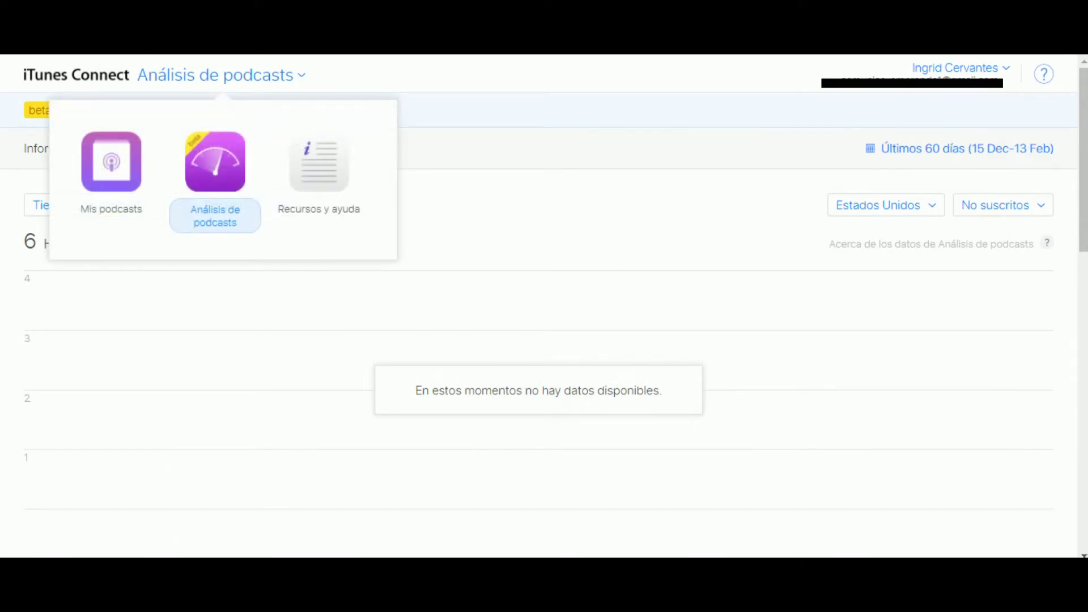
{"action": "left_click", "coordinate": [111, 158]}
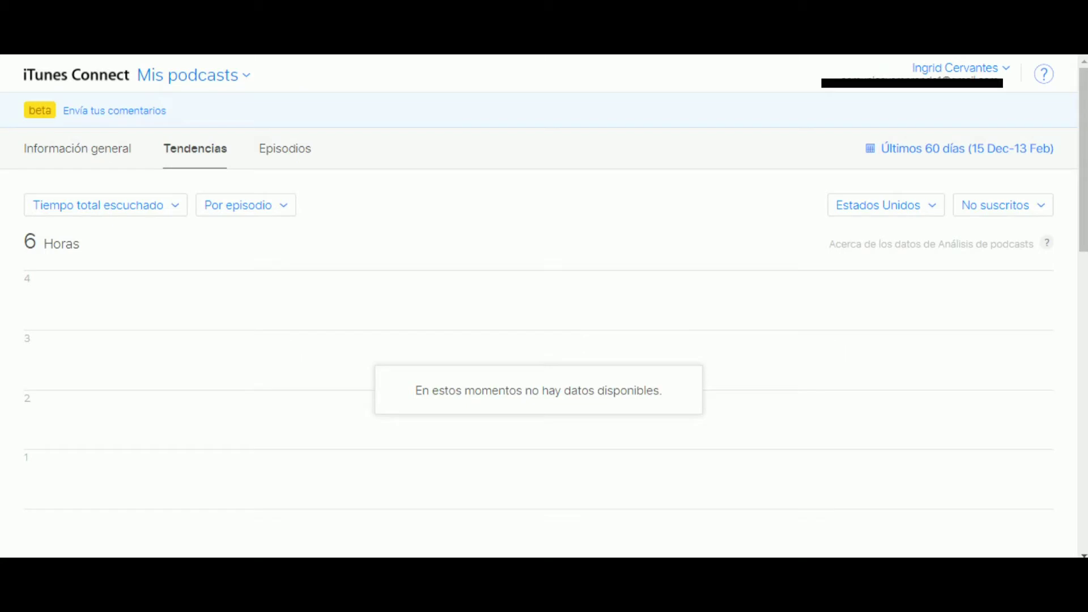
{"action": "left_click", "coordinate": [193, 75]}
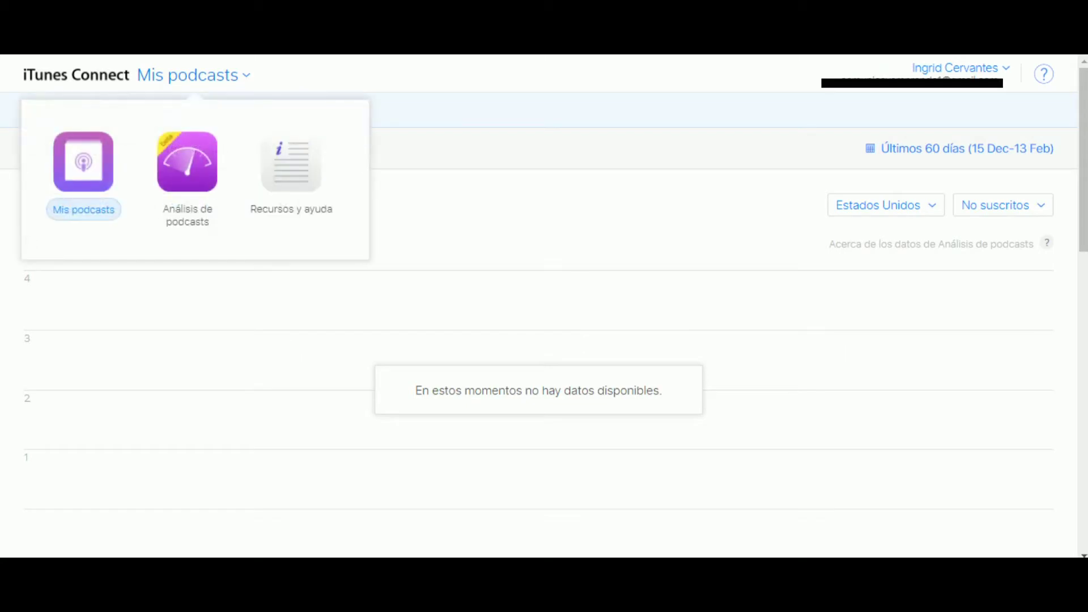
{"action": "left_click", "coordinate": [187, 162]}
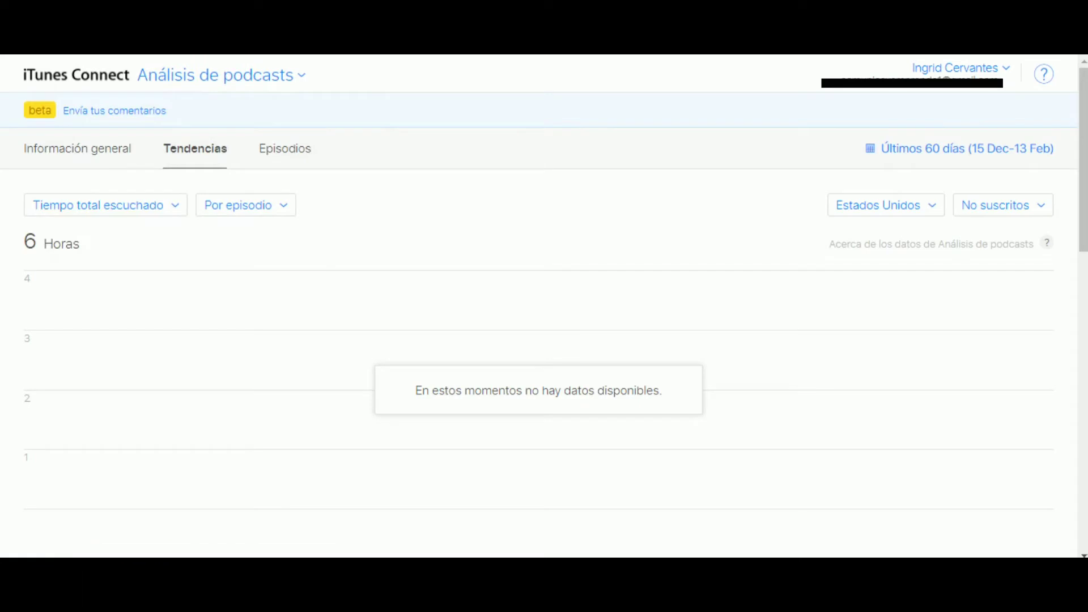
{"action": "left_click", "coordinate": [222, 74]}
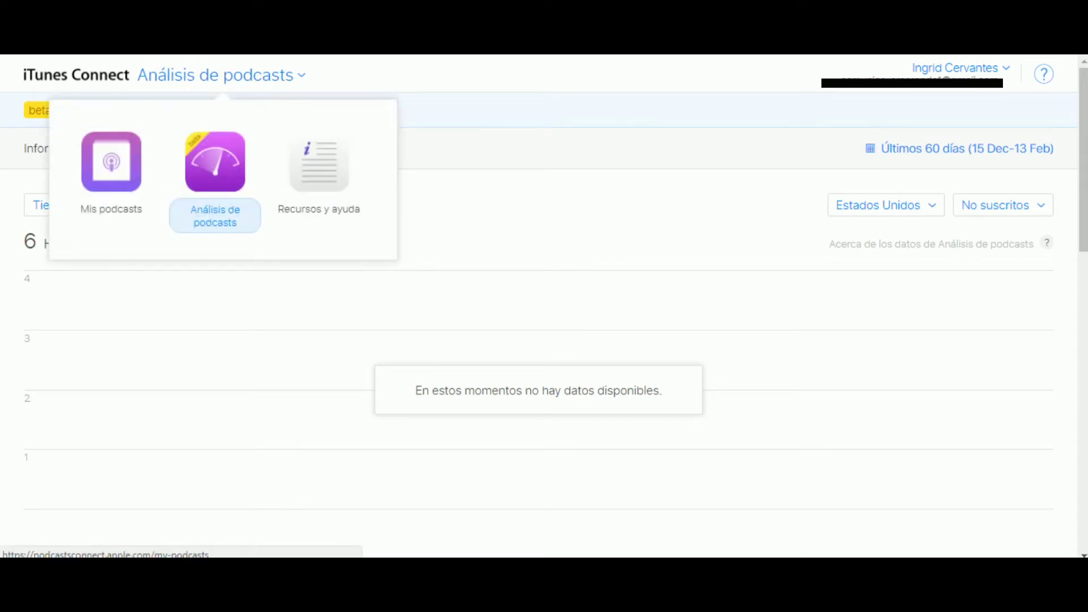
{"action": "left_click", "coordinate": [216, 162]}
- Check the device figures per episode under Tendencias and list the programs available for analysis
{"action": "scroll", "coordinate": [544, 306], "scroll_direction": "down", "scroll_amount": 3}
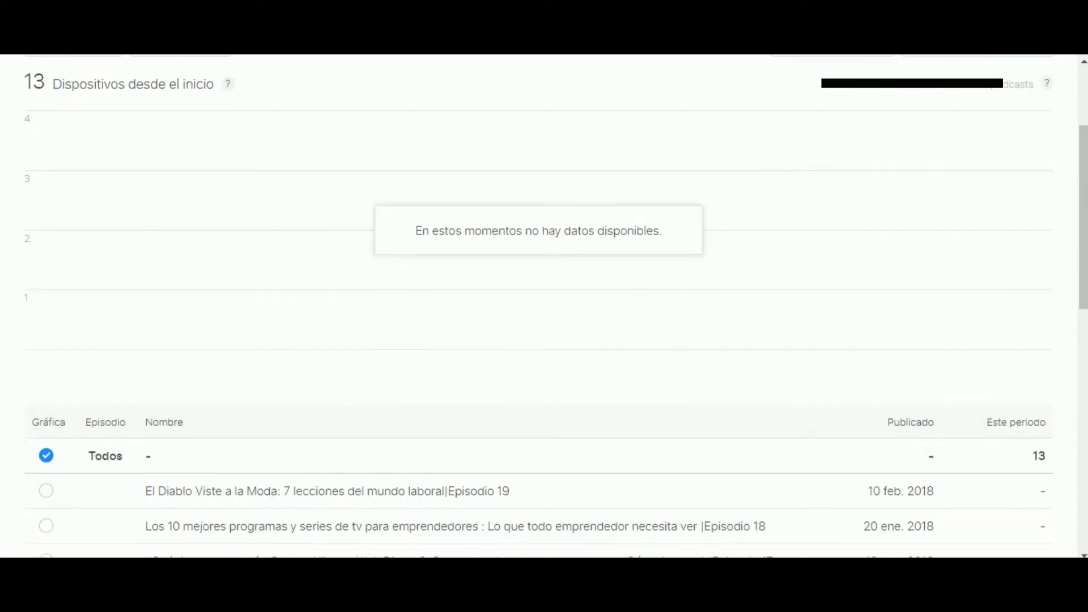
{"action": "scroll", "coordinate": [545, 306], "scroll_direction": "up", "scroll_amount": 3}
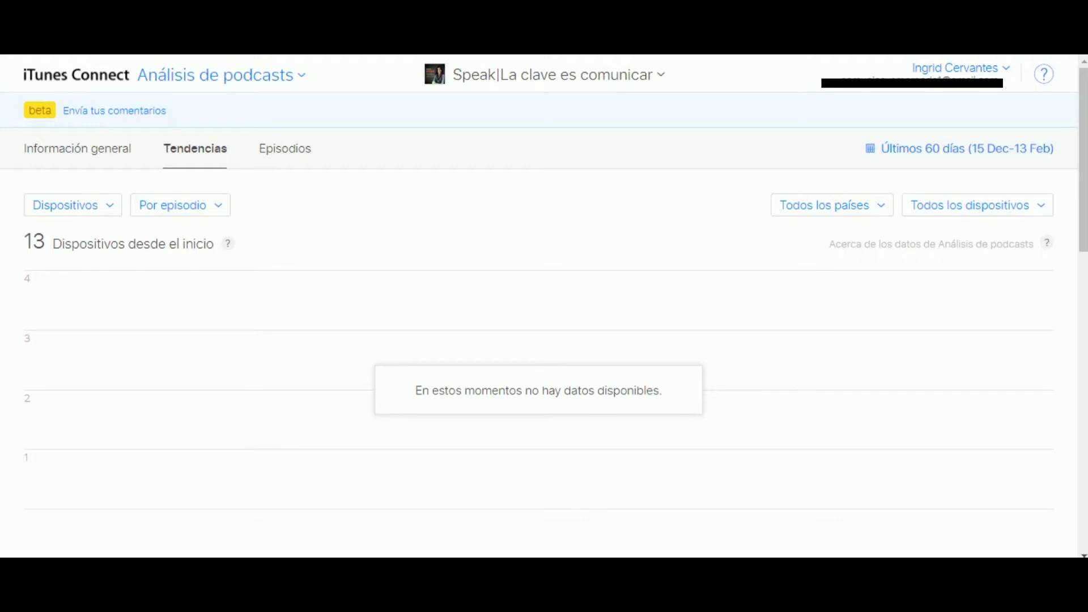
{"action": "left_click", "coordinate": [661, 75]}
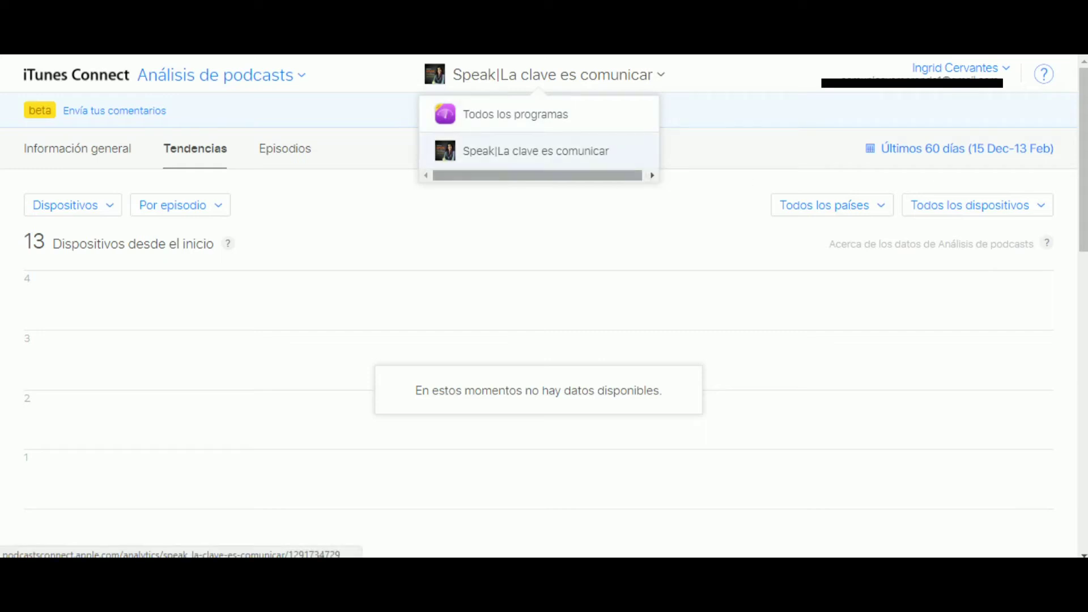
{"action": "left_click_drag", "start_coordinate": [618, 176], "coordinate": [618, 175]}
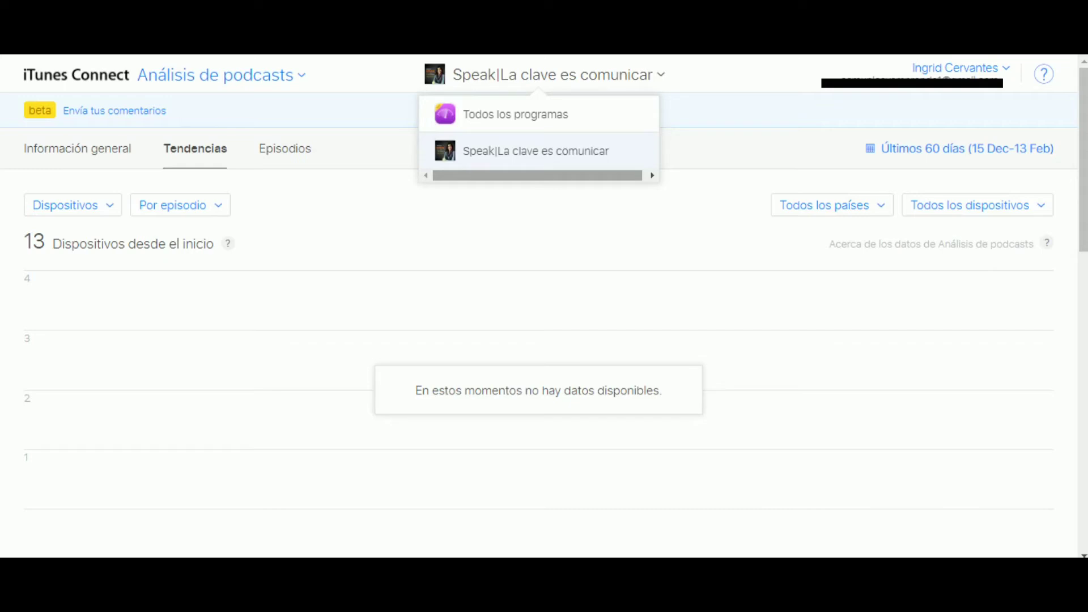
- Look at the Canal RSS form for adding a new podcast in Mis podcasts, and return to the podcast list
{"action": "left_click", "coordinate": [238, 75]}
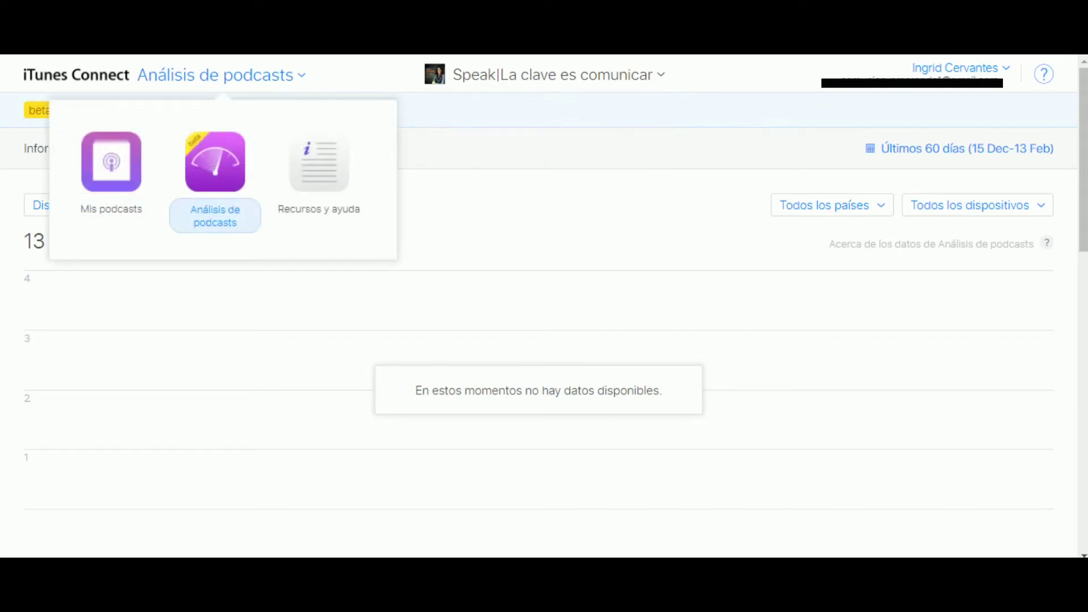
{"action": "left_click", "coordinate": [111, 165]}
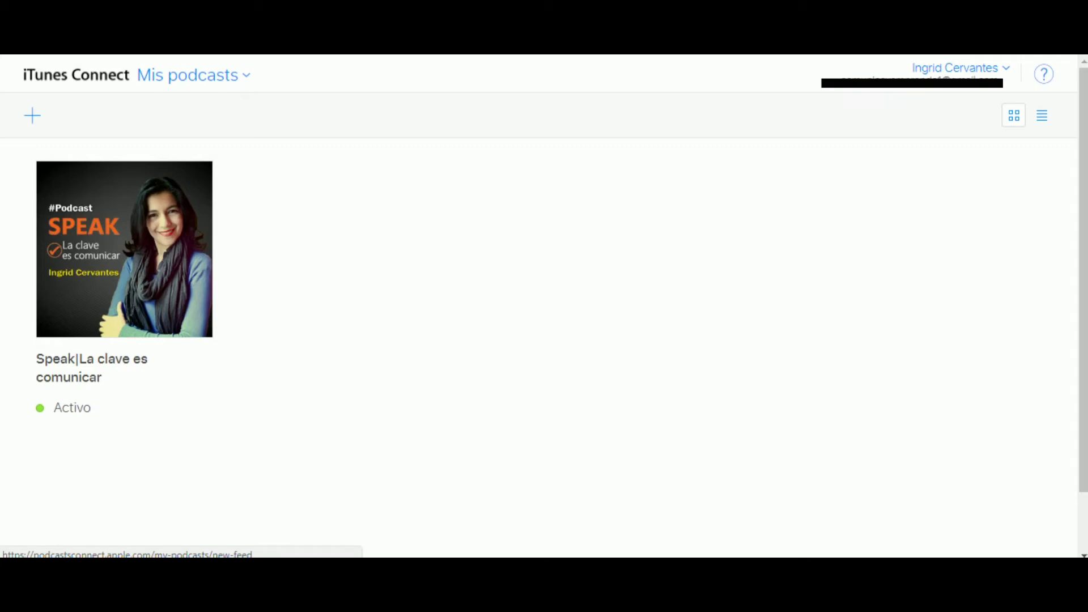
{"action": "left_click", "coordinate": [33, 116]}
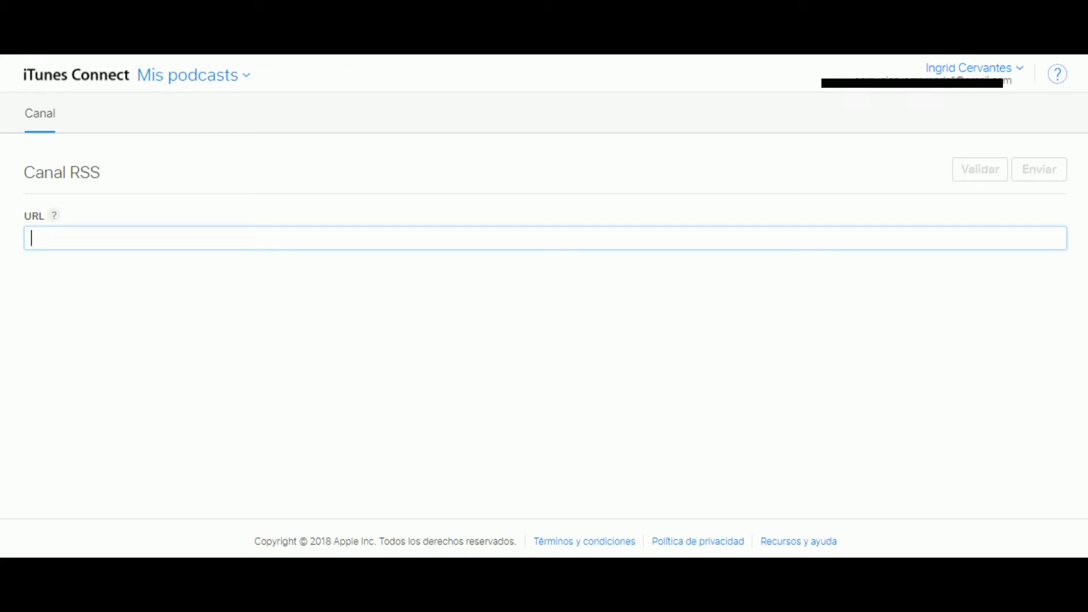
{"action": "key", "text": "alt+Left"}
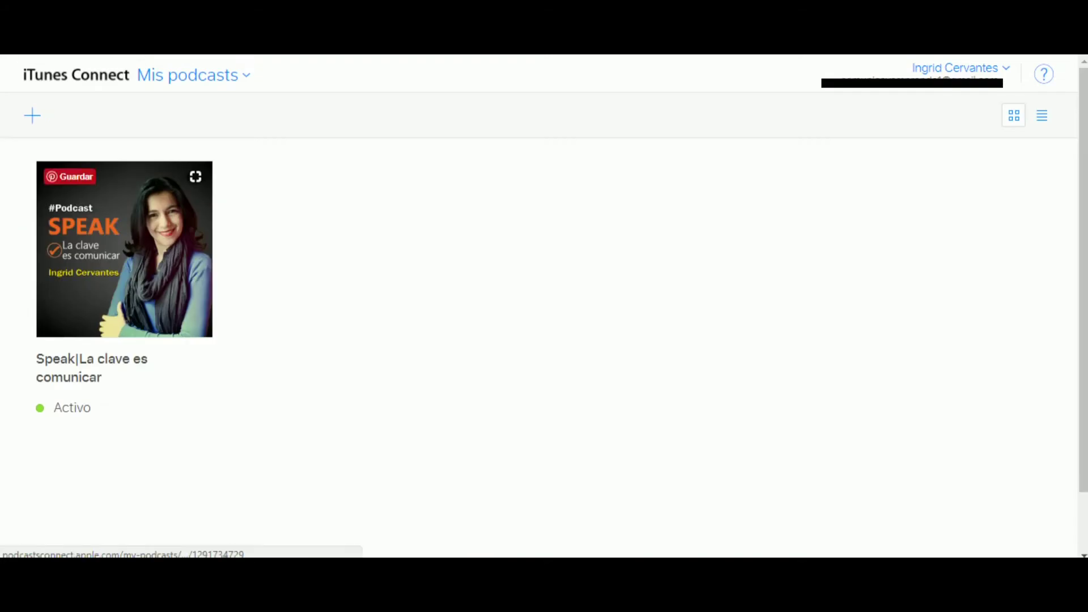
- Review the channel details of Speak|La clave es comunicar and return to Análisis de podcasts
{"action": "left_click", "coordinate": [124, 250]}
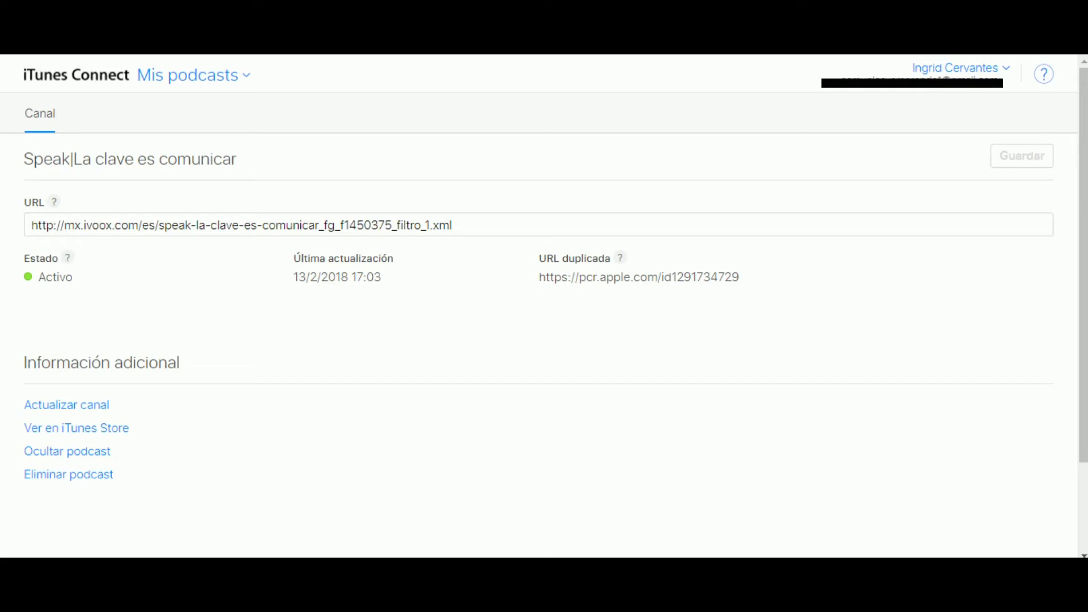
{"action": "left_click", "coordinate": [194, 76]}
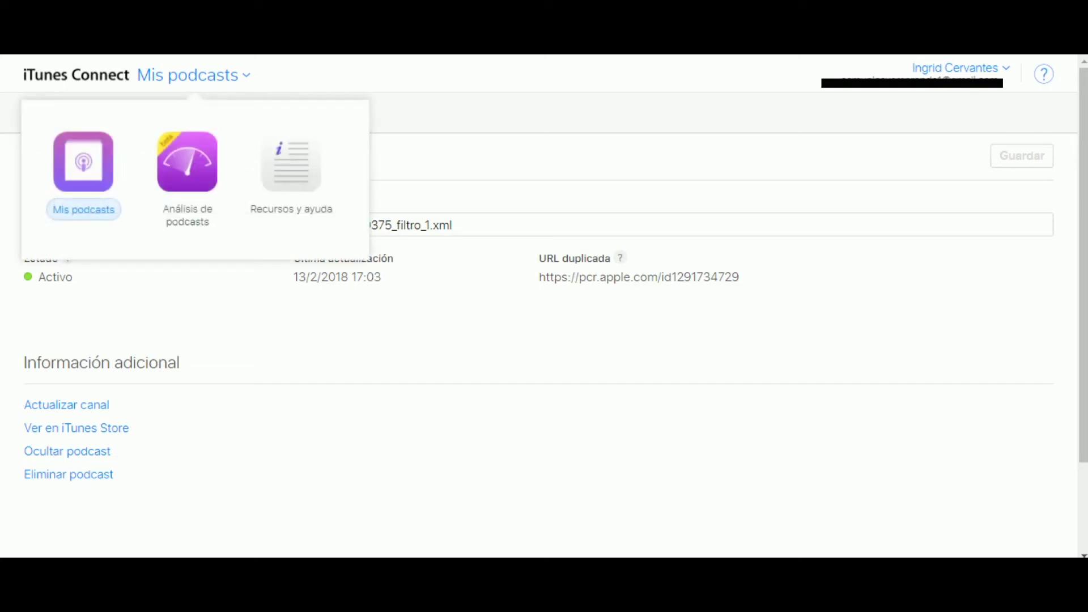
{"action": "left_click", "coordinate": [187, 164]}
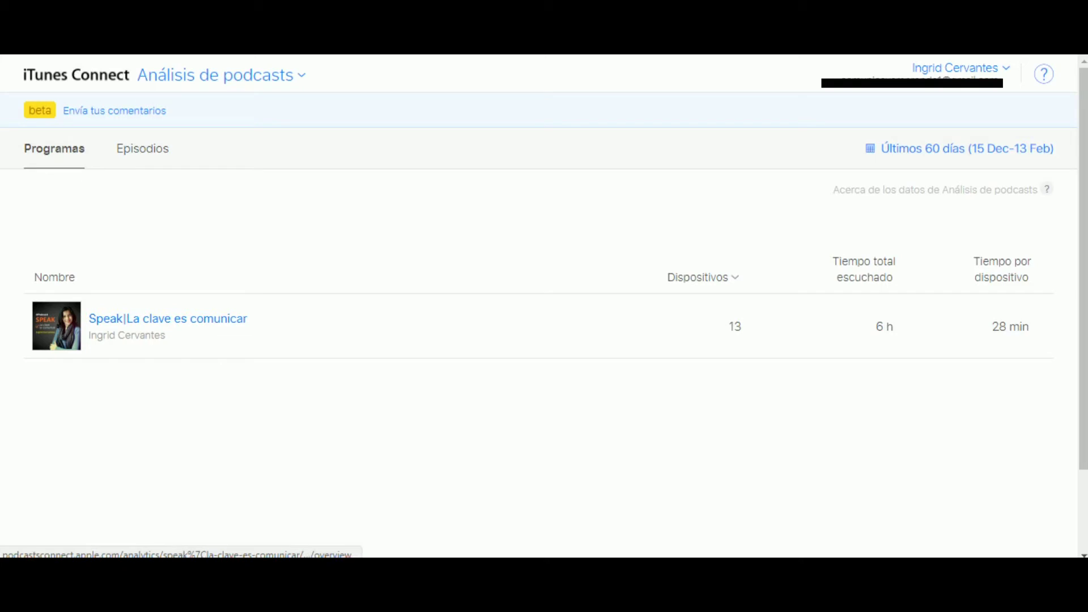
- Check Información general for Speak|La clave es comunicar and bring up its Tendencias view
{"action": "left_click", "coordinate": [167, 319]}
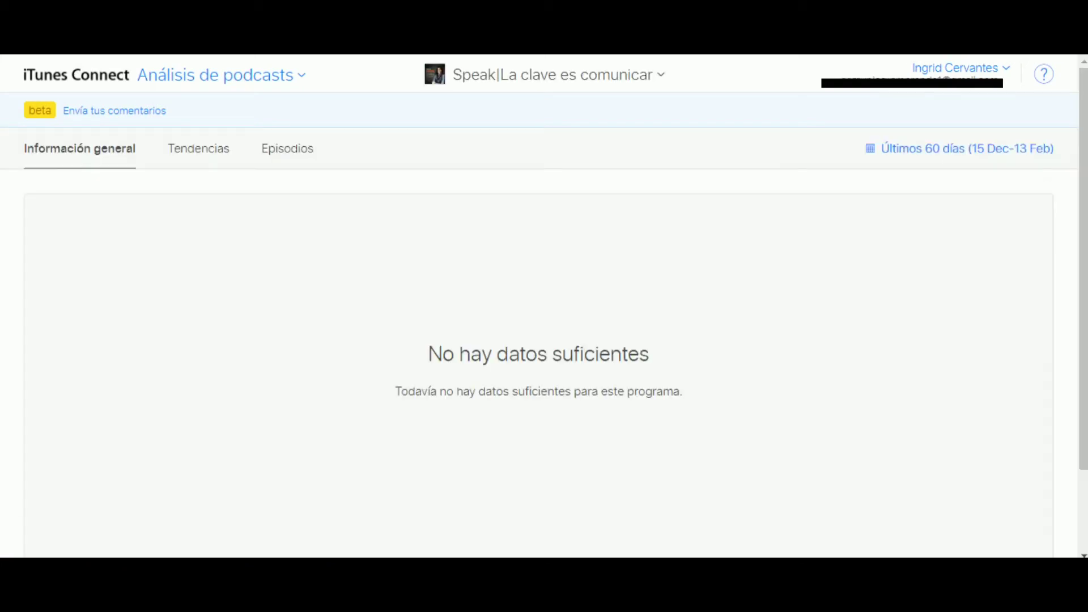
{"action": "scroll", "coordinate": [538, 306], "scroll_direction": "down", "scroll_amount": 2}
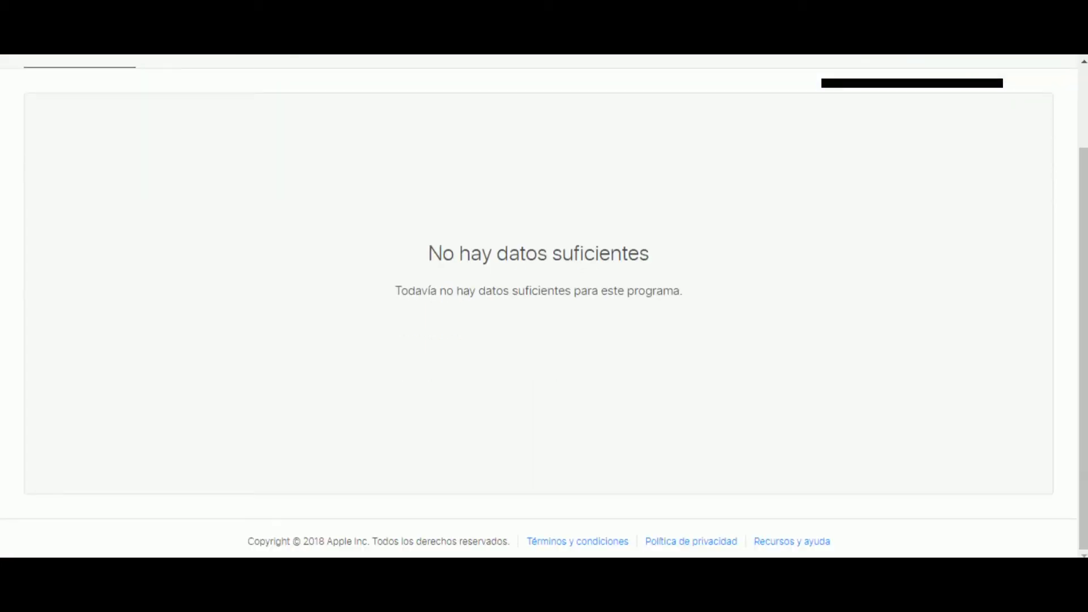
{"action": "scroll", "coordinate": [538, 306], "scroll_direction": "up", "scroll_amount": 2}
{"action": "left_click", "coordinate": [195, 149]}
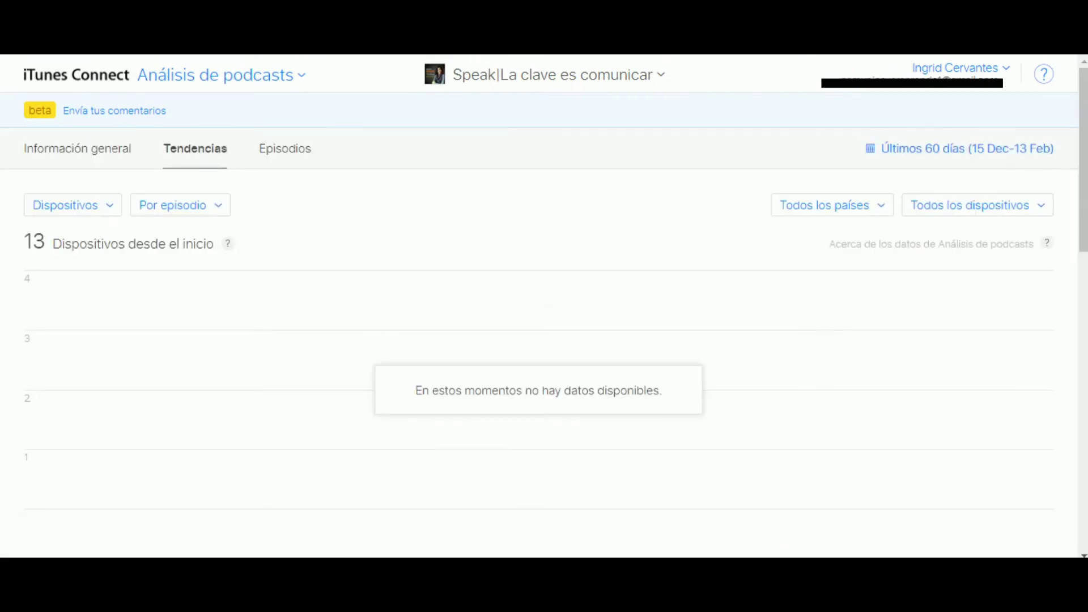
- Examine the Episodios table for each episode's publication date, duration, devices, listening time and average consumption
{"action": "left_click", "coordinate": [285, 148]}
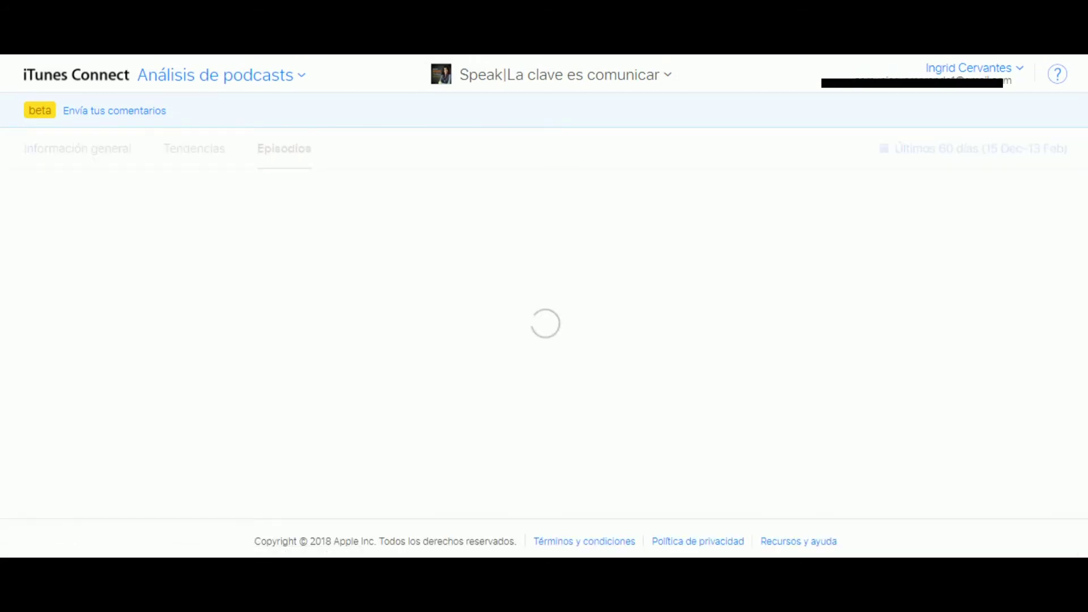
{"action": "scroll", "coordinate": [538, 312], "scroll_direction": "down", "scroll_amount": 10}
{"action": "scroll", "coordinate": [539, 312], "scroll_direction": "up", "scroll_amount": 10}
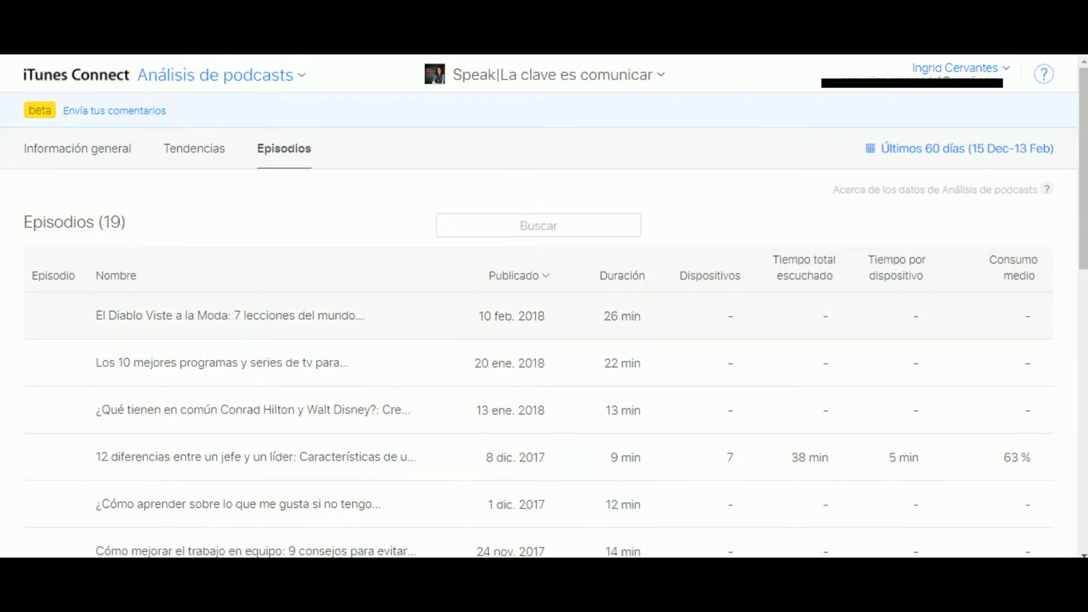
{"action": "scroll", "coordinate": [538, 363], "scroll_direction": "down", "scroll_amount": 2}
{"action": "scroll", "coordinate": [538, 363], "scroll_direction": "up", "scroll_amount": 2}
{"action": "scroll", "coordinate": [538, 439], "scroll_direction": "down", "scroll_amount": 2}
{"action": "scroll", "coordinate": [539, 439], "scroll_direction": "down", "scroll_amount": 2}
{"action": "scroll", "coordinate": [539, 440], "scroll_direction": "up", "scroll_amount": 4}
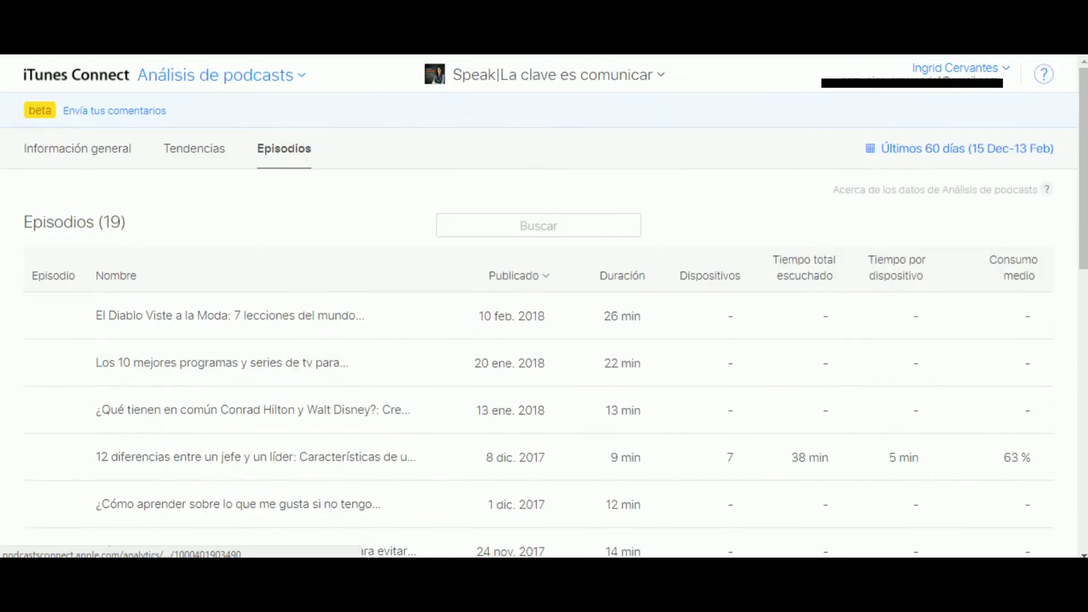
{"action": "scroll", "coordinate": [252, 386], "scroll_direction": "down", "scroll_amount": 4}
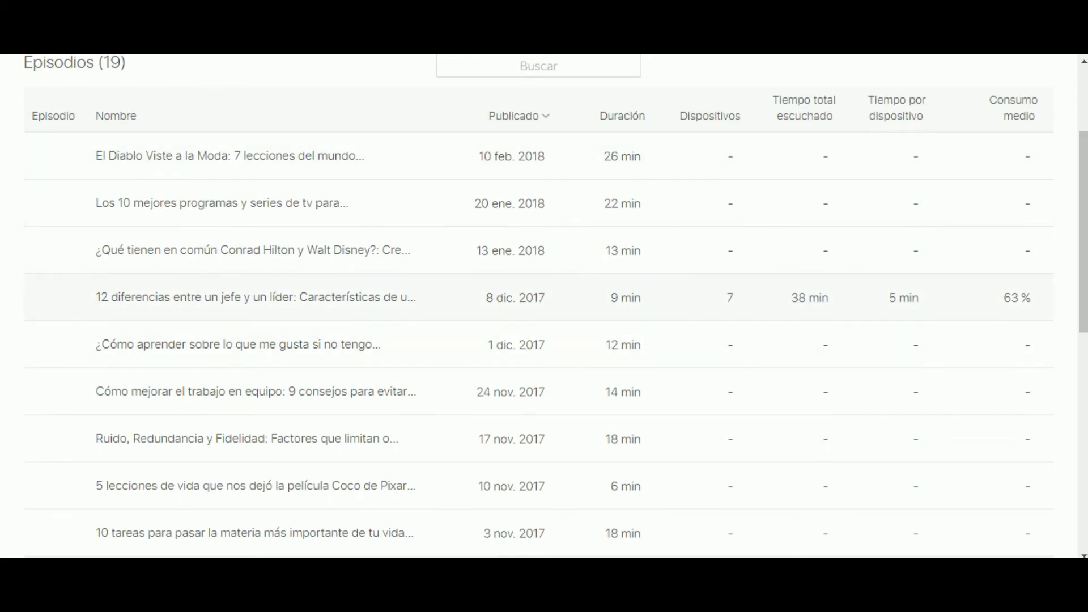
{"action": "scroll", "coordinate": [545, 306], "scroll_direction": "down", "scroll_amount": 10}
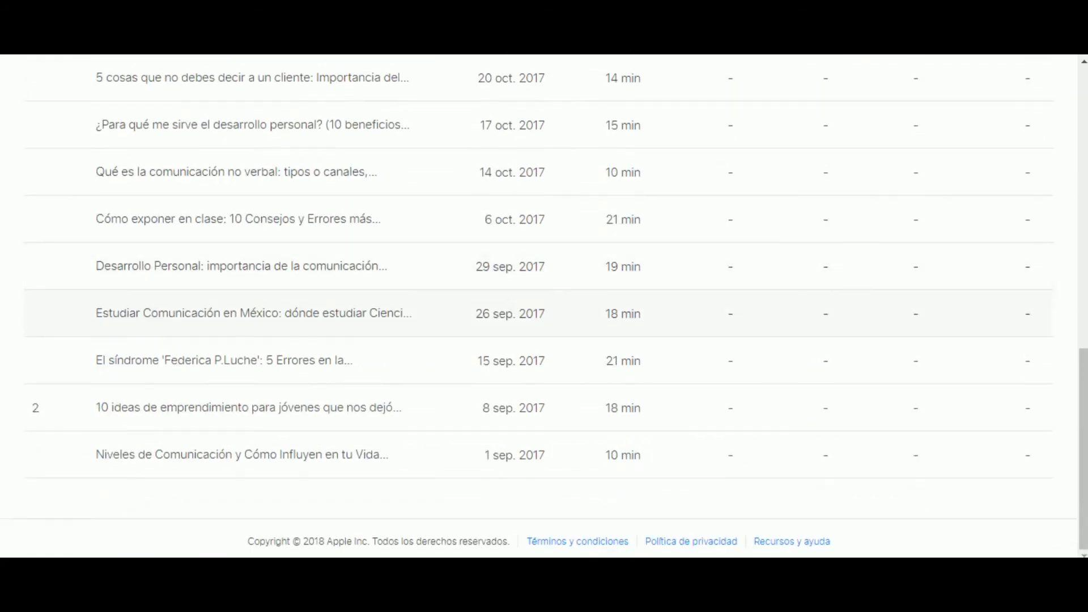
{"action": "scroll", "coordinate": [544, 306], "scroll_direction": "up", "scroll_amount": 8}
{"action": "scroll", "coordinate": [545, 306], "scroll_direction": "down", "scroll_amount": 10}
{"action": "scroll", "coordinate": [544, 306], "scroll_direction": "up", "scroll_amount": 15}
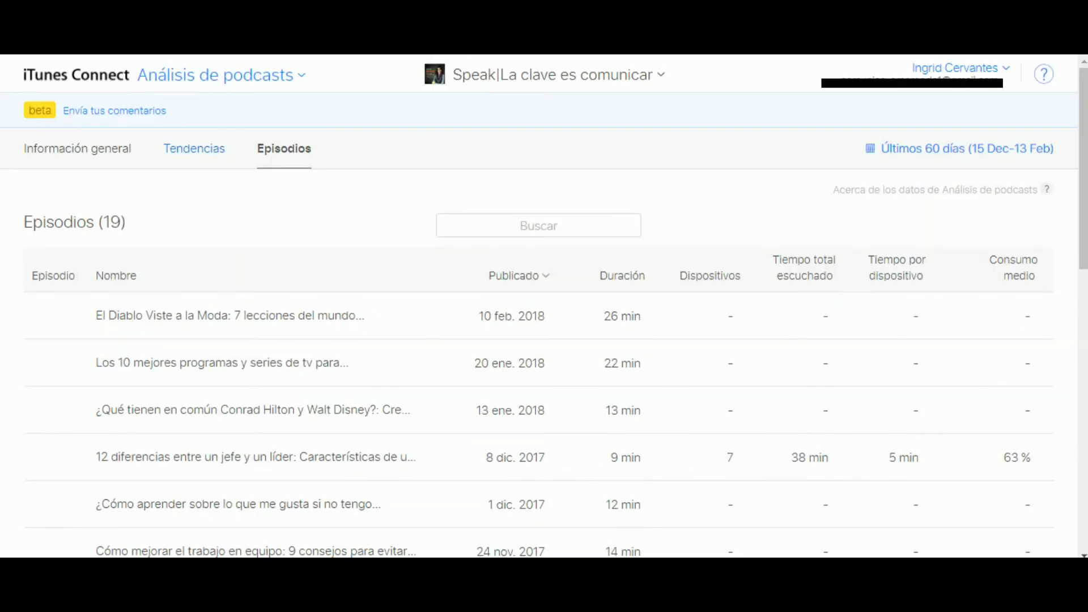
- Look through the episode list under Tendencias and open the details of "12 diferencias entre un jefe y un líder" (Episodio 16)
{"action": "left_click", "coordinate": [195, 149]}
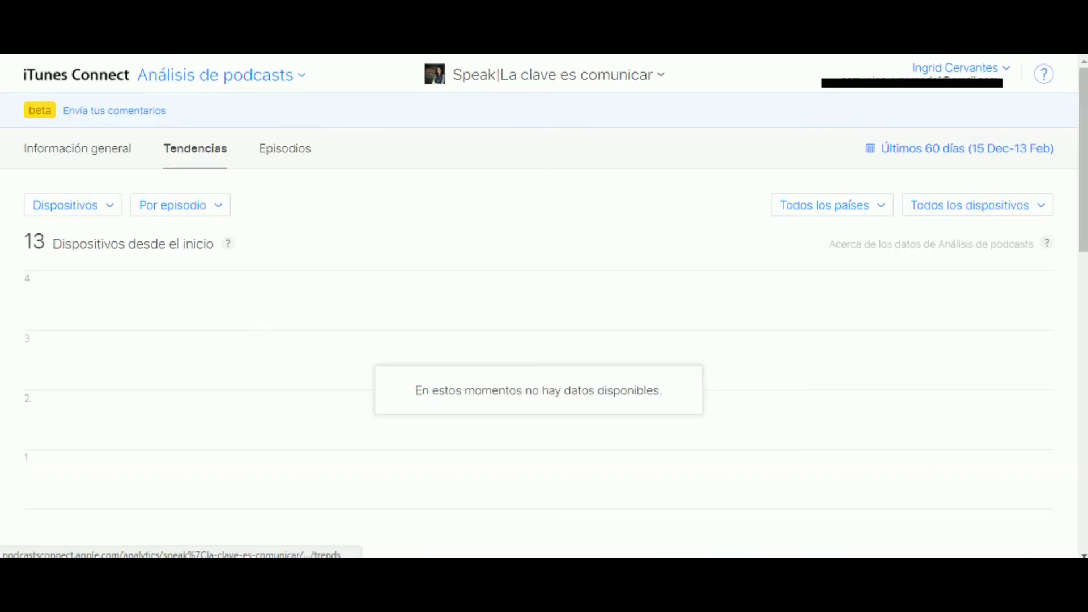
{"action": "scroll", "coordinate": [397, 356], "scroll_direction": "down", "scroll_amount": 7}
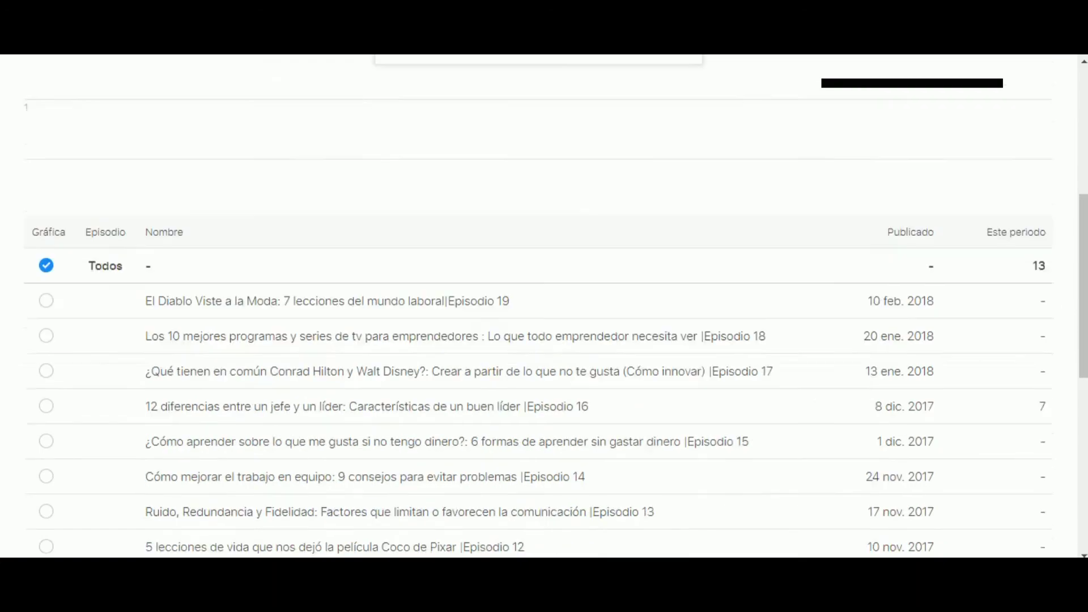
{"action": "scroll", "coordinate": [397, 356], "scroll_direction": "down", "scroll_amount": 7}
{"action": "scroll", "coordinate": [397, 357], "scroll_direction": "up", "scroll_amount": 8}
{"action": "scroll", "coordinate": [397, 357], "scroll_direction": "down", "scroll_amount": 1}
{"action": "scroll", "coordinate": [397, 357], "scroll_direction": "down", "scroll_amount": 8}
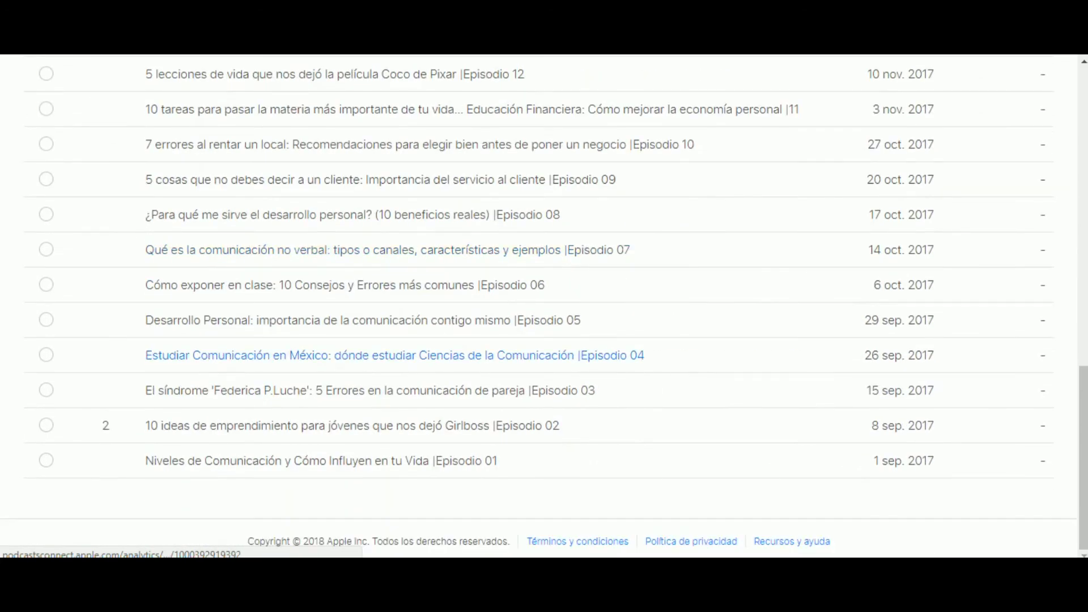
{"action": "scroll", "coordinate": [397, 357], "scroll_direction": "up", "scroll_amount": 15}
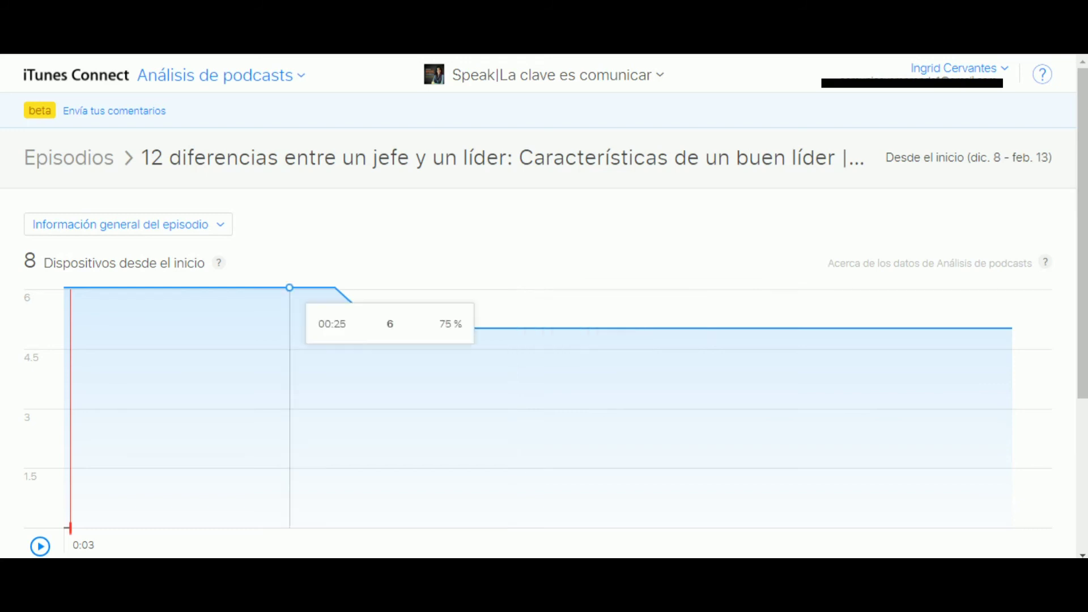
- Examine the episode's device curve over its playing time and the explanation of Consumo medio
{"action": "scroll", "coordinate": [515, 341], "scroll_direction": "down", "scroll_amount": 1}
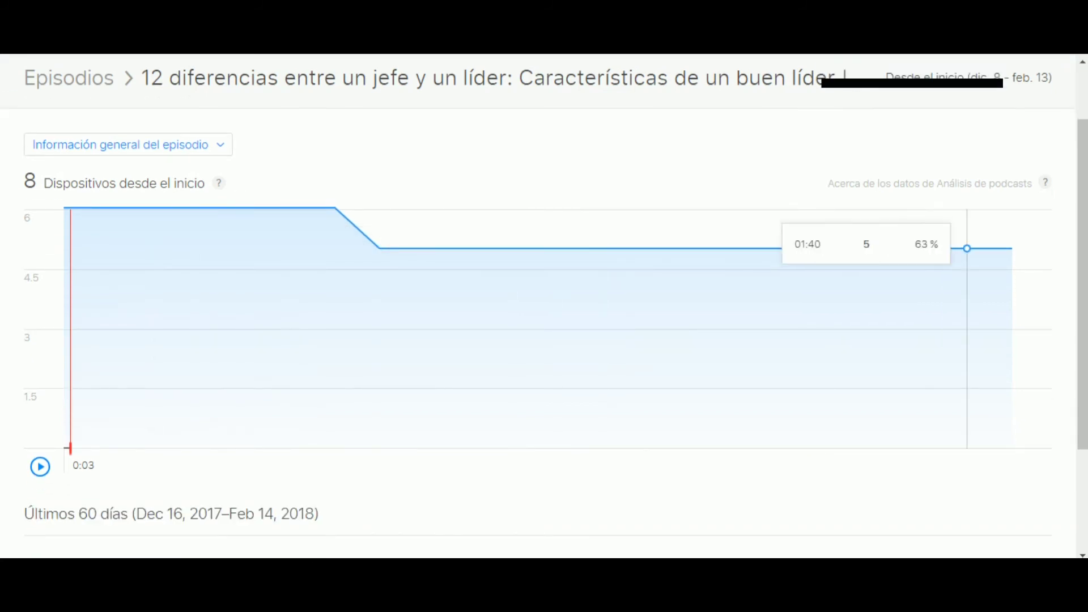
{"action": "scroll", "coordinate": [544, 301], "scroll_direction": "up", "scroll_amount": 1}
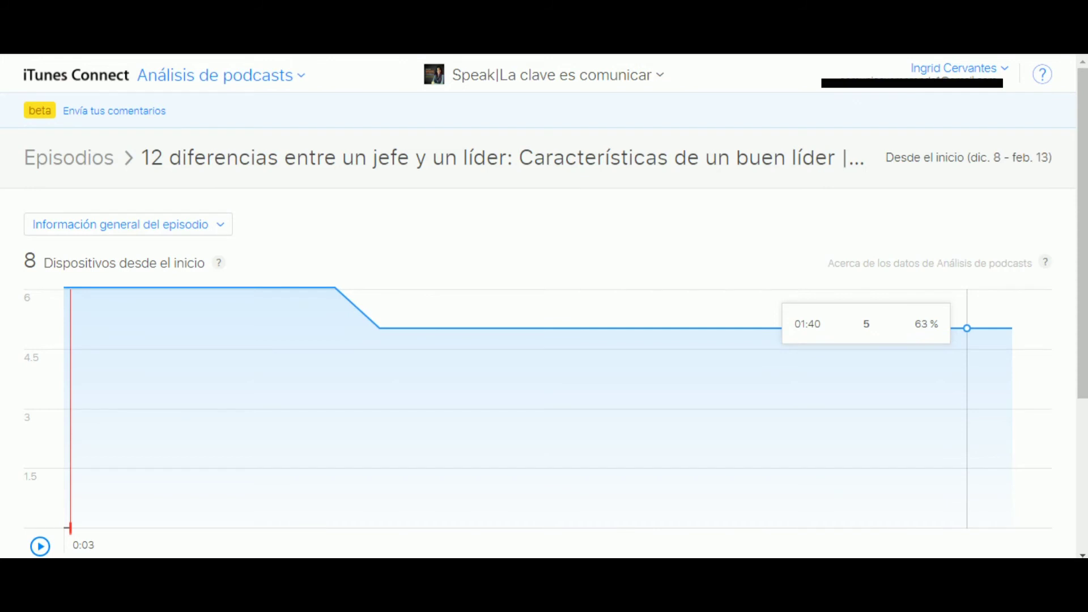
{"action": "scroll", "coordinate": [967, 328], "scroll_direction": "down", "scroll_amount": 1}
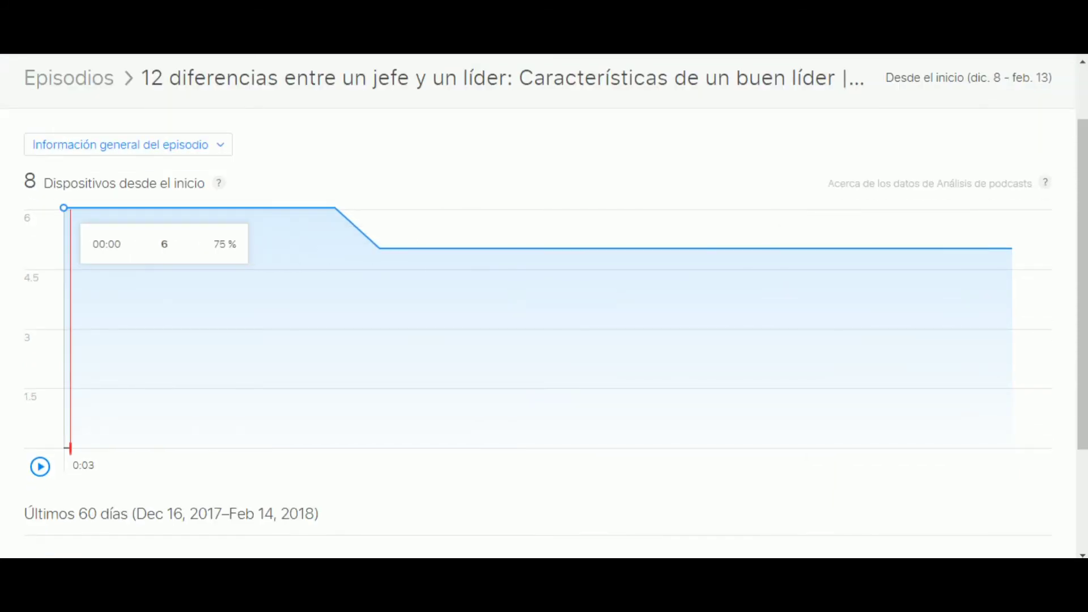
{"action": "scroll", "coordinate": [713, 513], "scroll_direction": "down", "scroll_amount": 1}
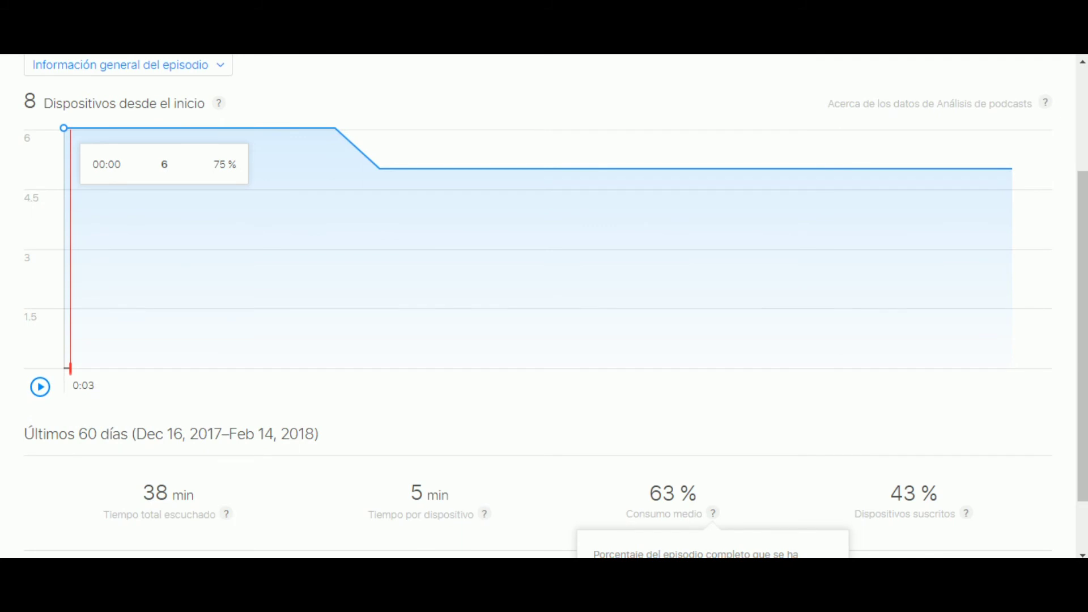
- Play a few seconds of the episode, stop playback, and inspect the listener share along the timeline
{"action": "left_click", "coordinate": [40, 387]}
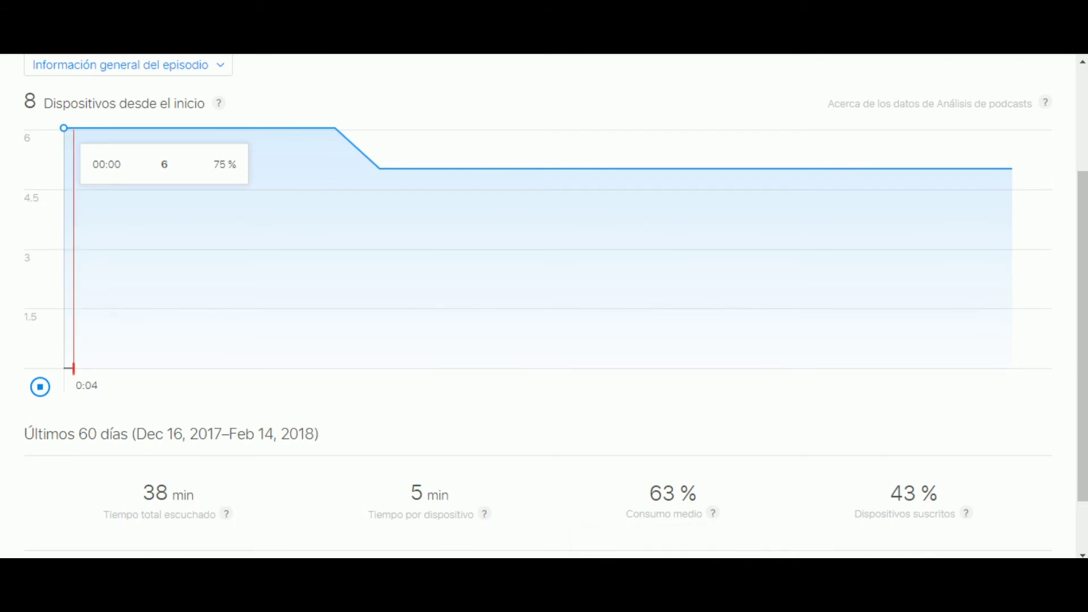
{"action": "left_click", "coordinate": [40, 387]}
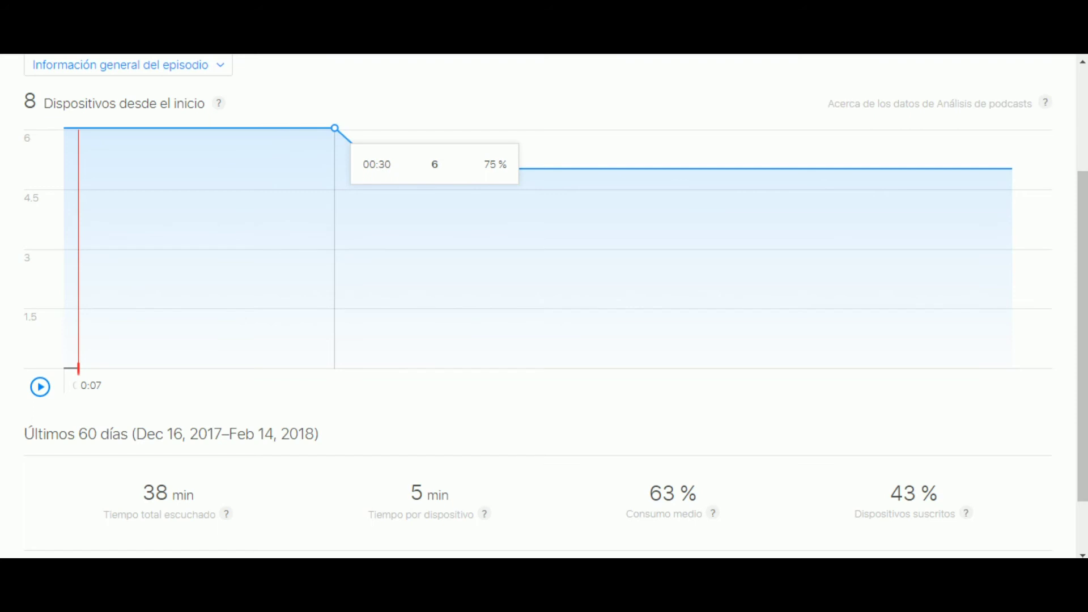
{"action": "scroll", "coordinate": [544, 306], "scroll_direction": "up", "scroll_amount": 2}
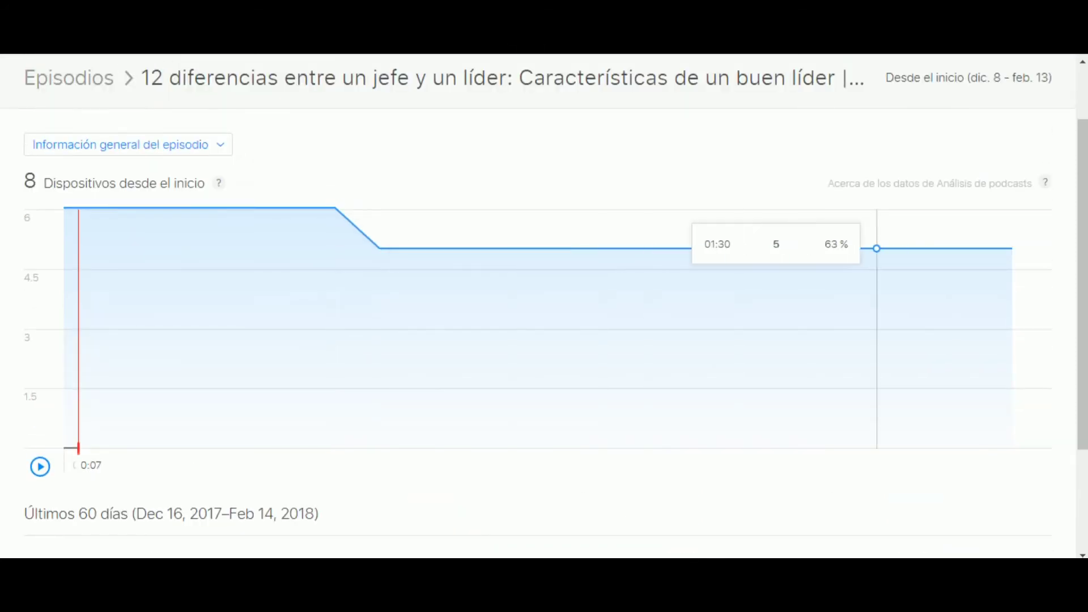